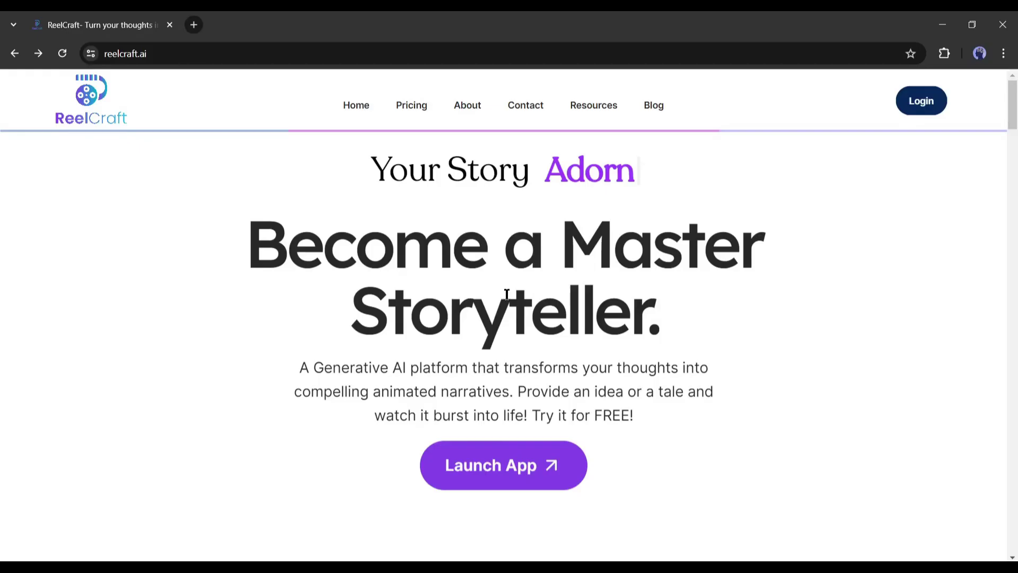
Browse the reelcraft.ai landing page's Features and Use Cases sections.
{"action": "scroll", "coordinate": [506, 294], "scroll_direction": "down", "scroll_amount": 7}
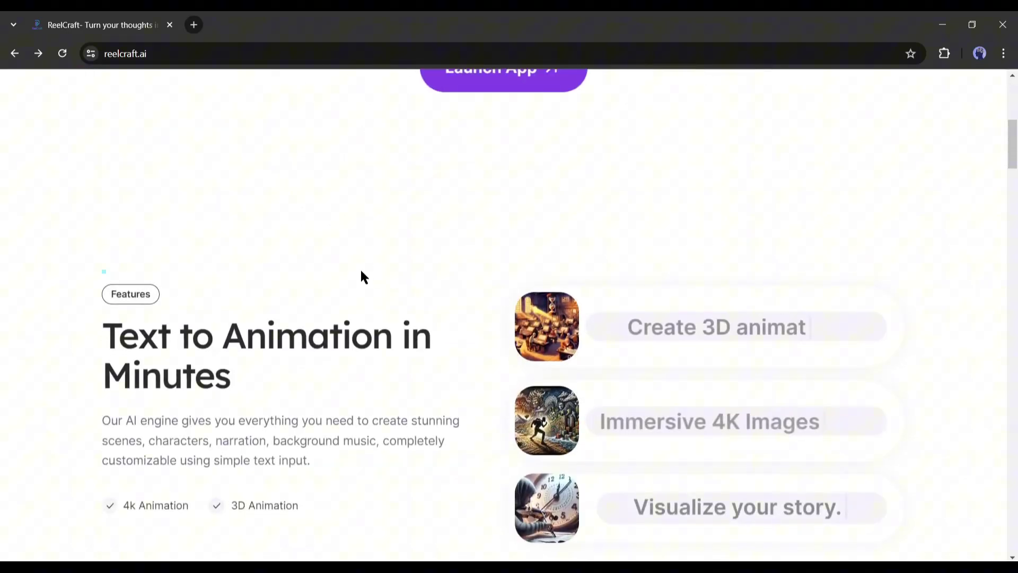
{"action": "scroll", "coordinate": [243, 321], "scroll_direction": "down", "scroll_amount": 3}
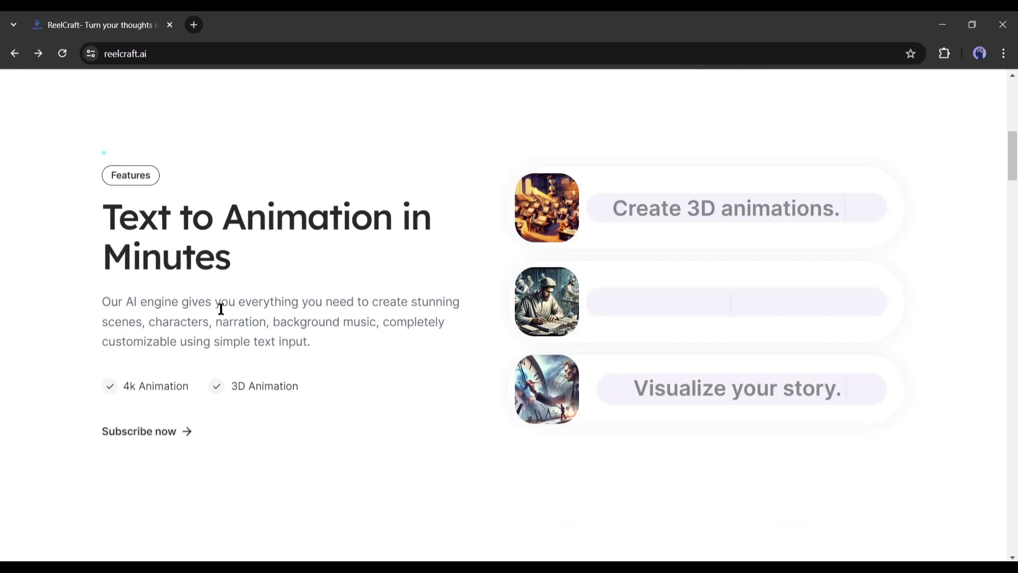
{"action": "left_click_drag", "start_coordinate": [139, 380], "coordinate": [432, 348]}
{"action": "scroll", "coordinate": [432, 348], "scroll_direction": "down", "scroll_amount": 5}
{"action": "scroll", "coordinate": [432, 347], "scroll_direction": "up", "scroll_amount": 5}
{"action": "scroll", "coordinate": [431, 348], "scroll_direction": "down", "scroll_amount": 10}
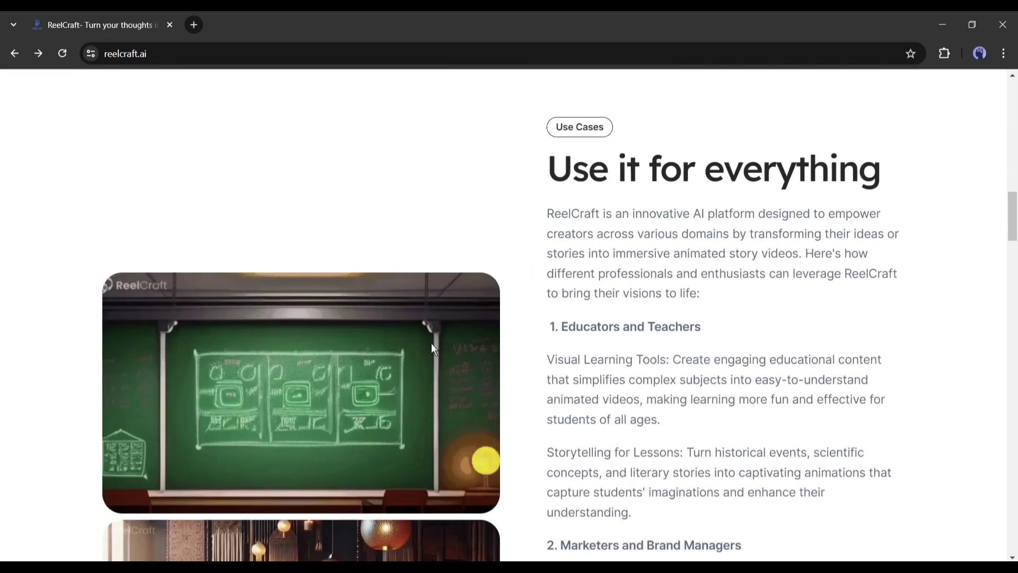
{"action": "scroll", "coordinate": [550, 321], "scroll_direction": "down", "scroll_amount": 1}
{"action": "scroll", "coordinate": [550, 321], "scroll_direction": "down", "scroll_amount": 10}
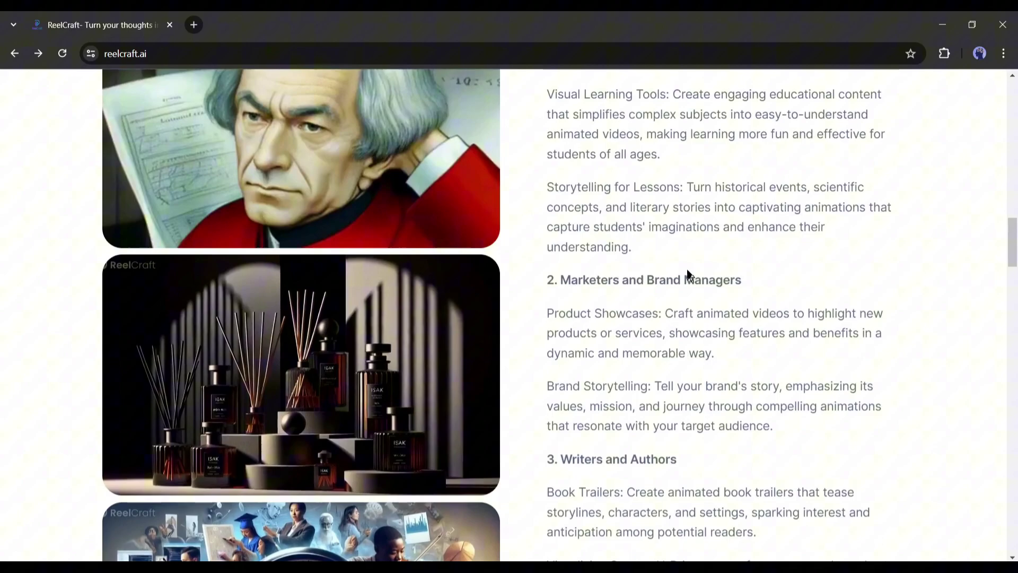
{"action": "scroll", "coordinate": [612, 316], "scroll_direction": "down", "scroll_amount": 15}
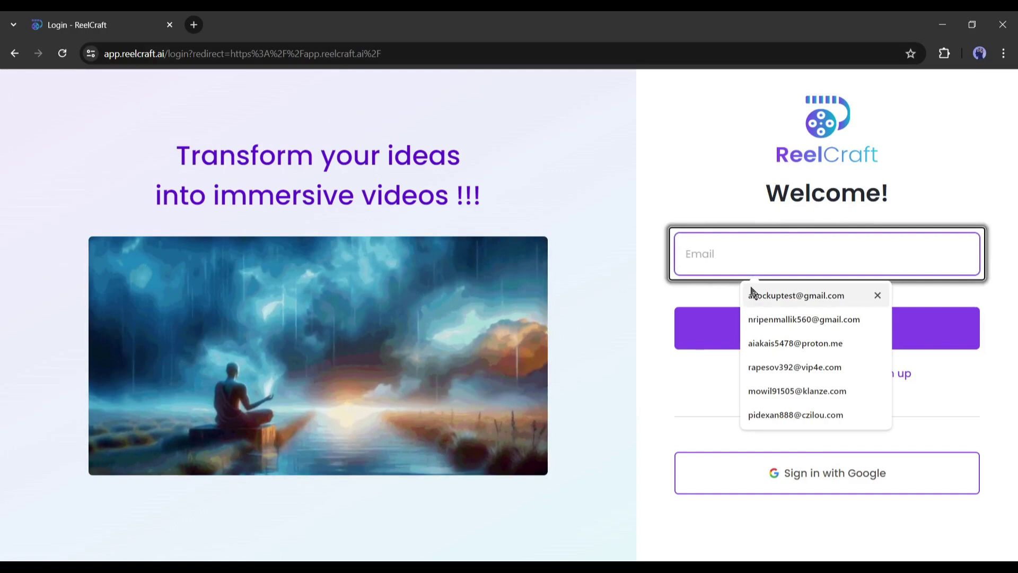
Sign in with the saved e-mail account and browse the Featured Videos.
{"action": "left_click", "coordinate": [754, 291]}
{"action": "left_click", "coordinate": [873, 325]}
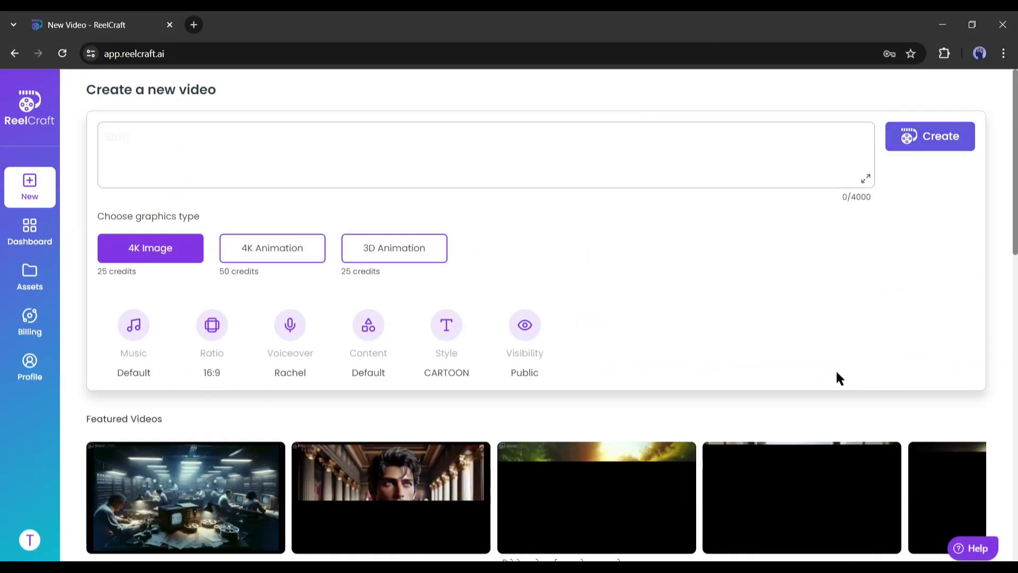
{"action": "scroll", "coordinate": [268, 372], "scroll_direction": "down", "scroll_amount": 10}
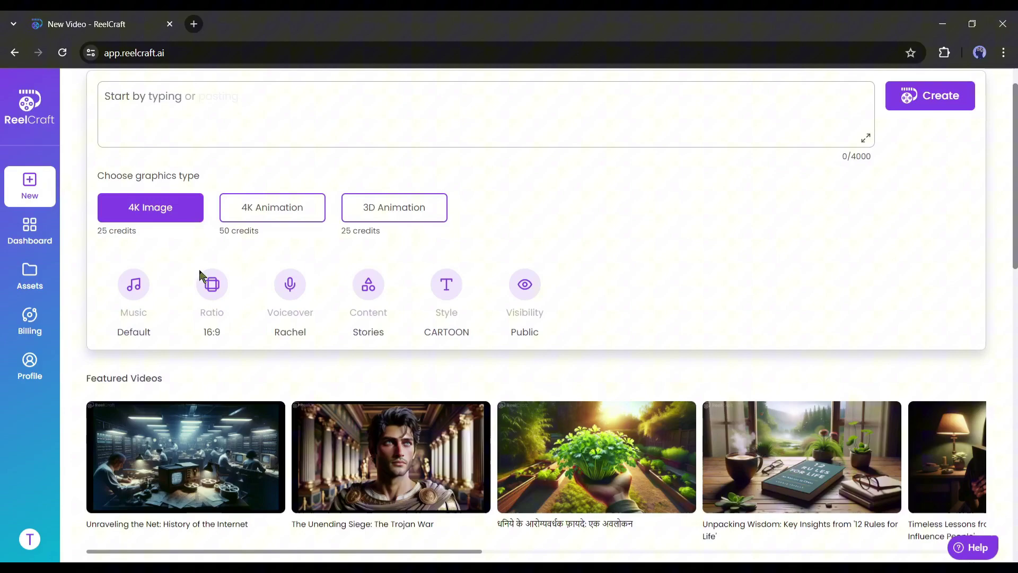
{"action": "scroll", "coordinate": [491, 520], "scroll_direction": "down", "scroll_amount": 5}
{"action": "scroll", "coordinate": [409, 371], "scroll_direction": "up", "scroll_amount": 7}
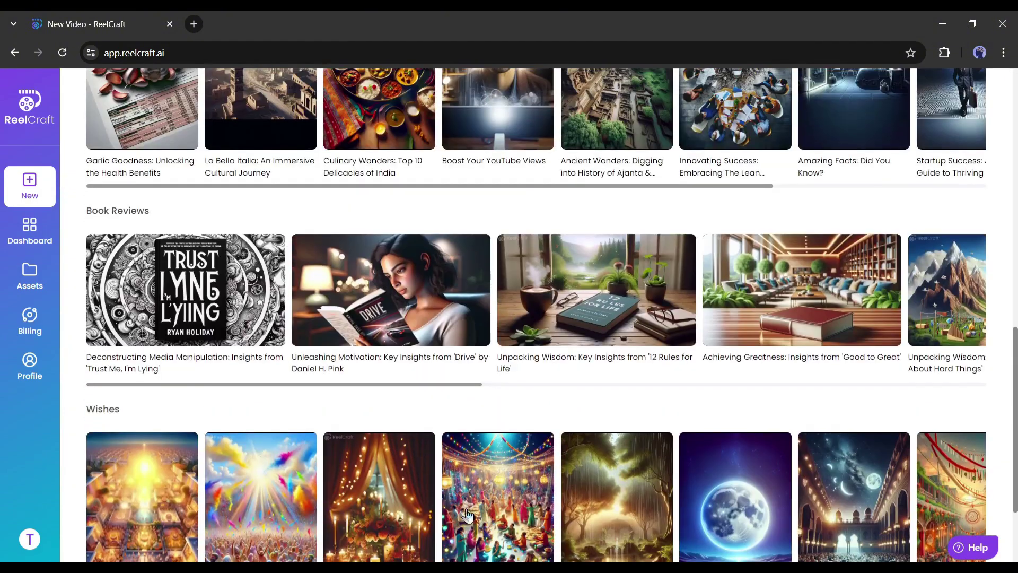
{"action": "scroll", "coordinate": [408, 372], "scroll_direction": "down", "scroll_amount": 5}
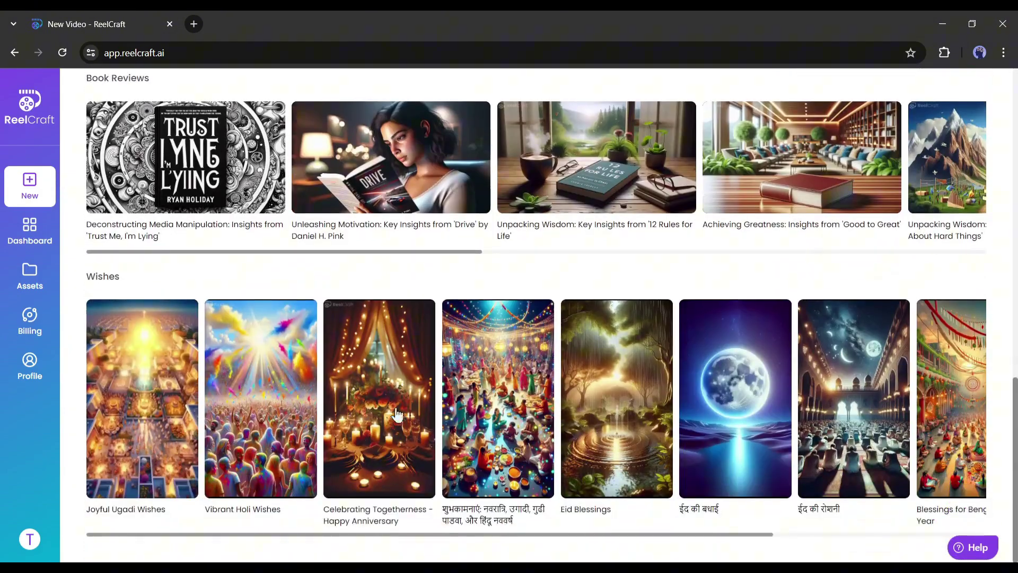
{"action": "scroll", "coordinate": [336, 465], "scroll_direction": "up", "scroll_amount": 10}
{"action": "scroll", "coordinate": [339, 473], "scroll_direction": "up", "scroll_amount": 2}
{"action": "scroll", "coordinate": [417, 368], "scroll_direction": "down", "scroll_amount": 5}
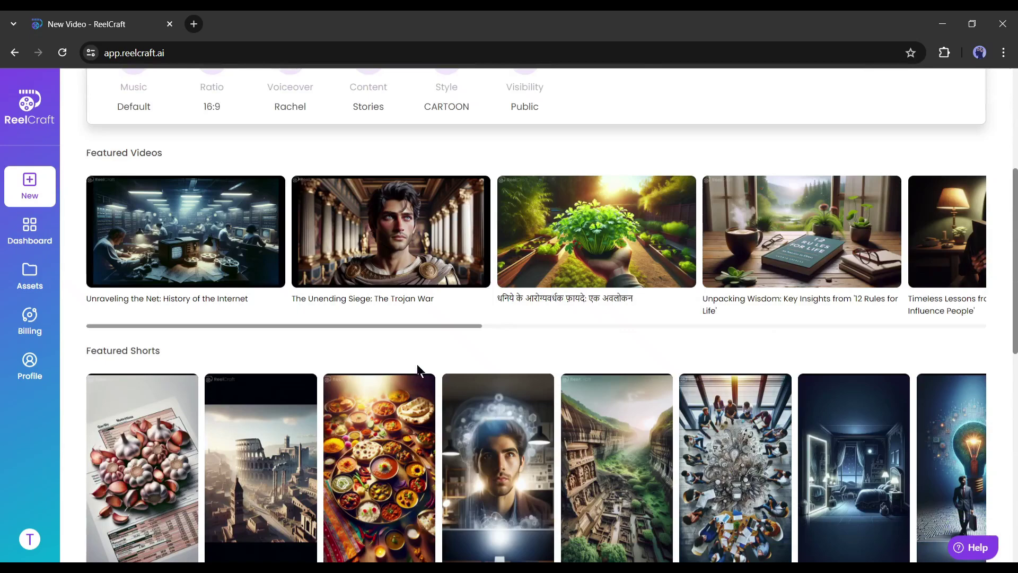
Return to the top of the Create a new video form and select the idea box.
{"action": "left_click_drag", "start_coordinate": [424, 325], "coordinate": [979, 347]}
{"action": "scroll", "coordinate": [849, 434], "scroll_direction": "up", "scroll_amount": 5}
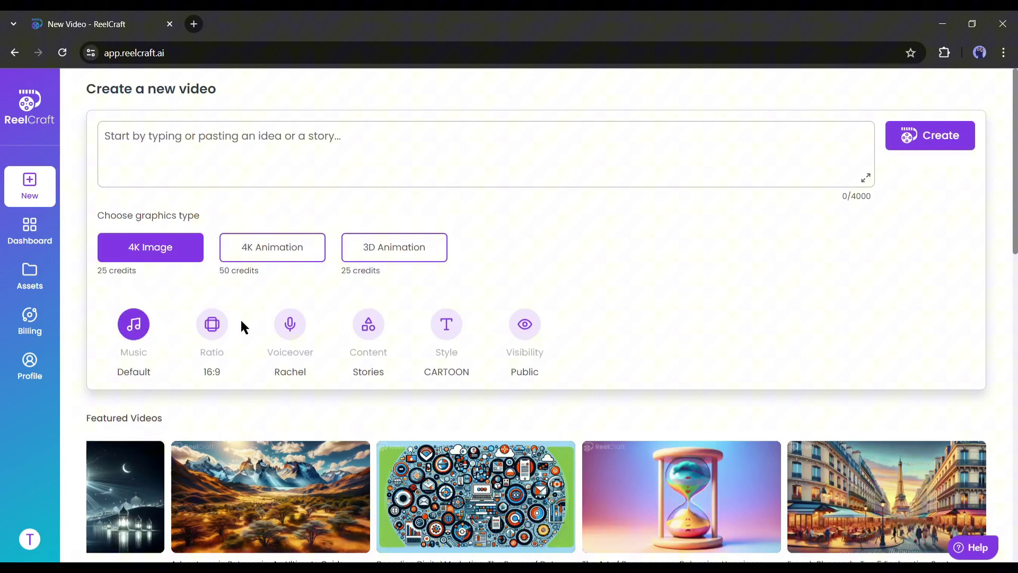
{"action": "left_click", "coordinate": [201, 155]}
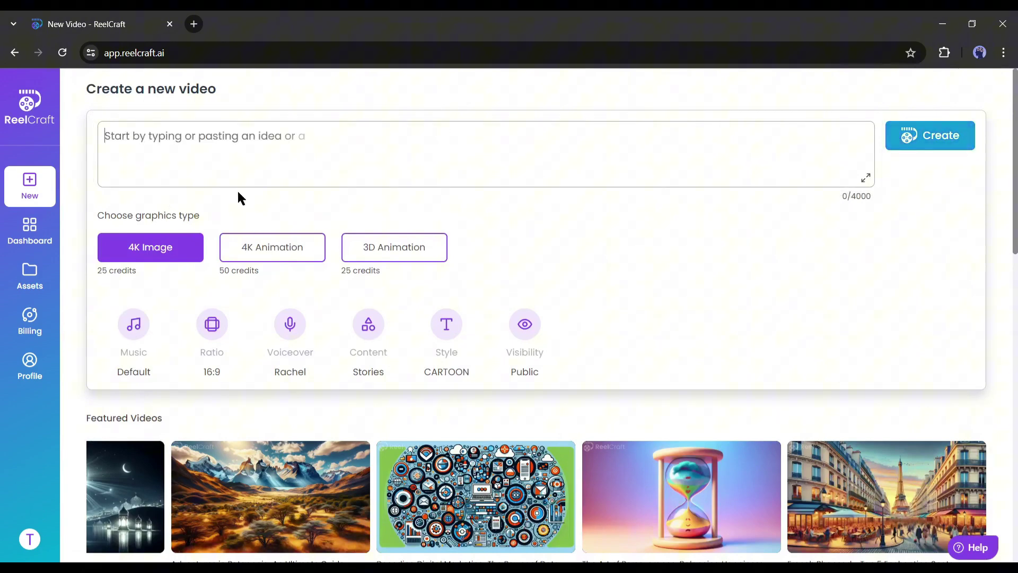
Open ChatGPT in a new tab and ask for a friendship story about Sam and his dog Max.
{"action": "left_click", "coordinate": [200, 20]}
{"action": "type", "text": "chat"}
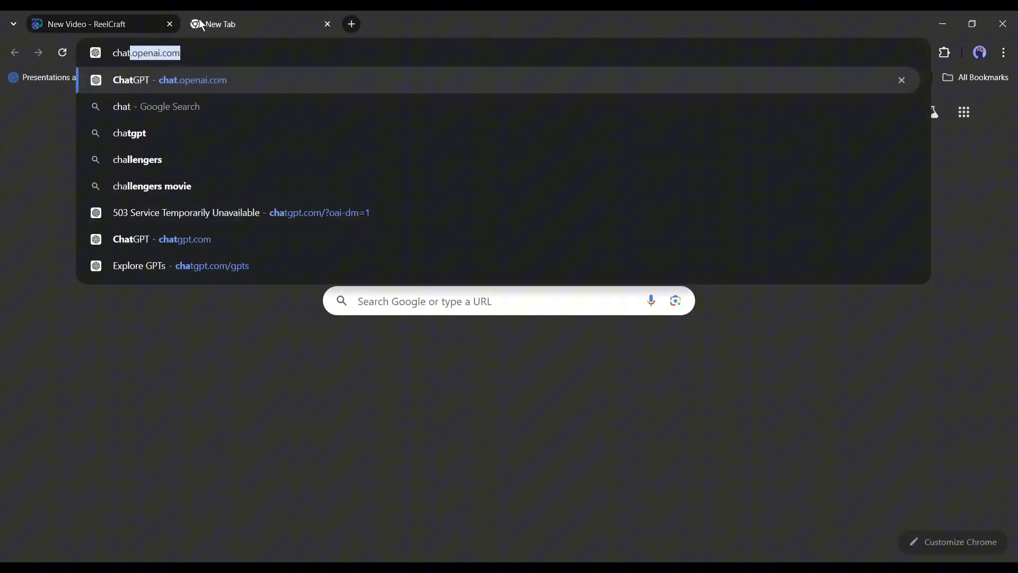
{"action": "key", "text": "Return"}
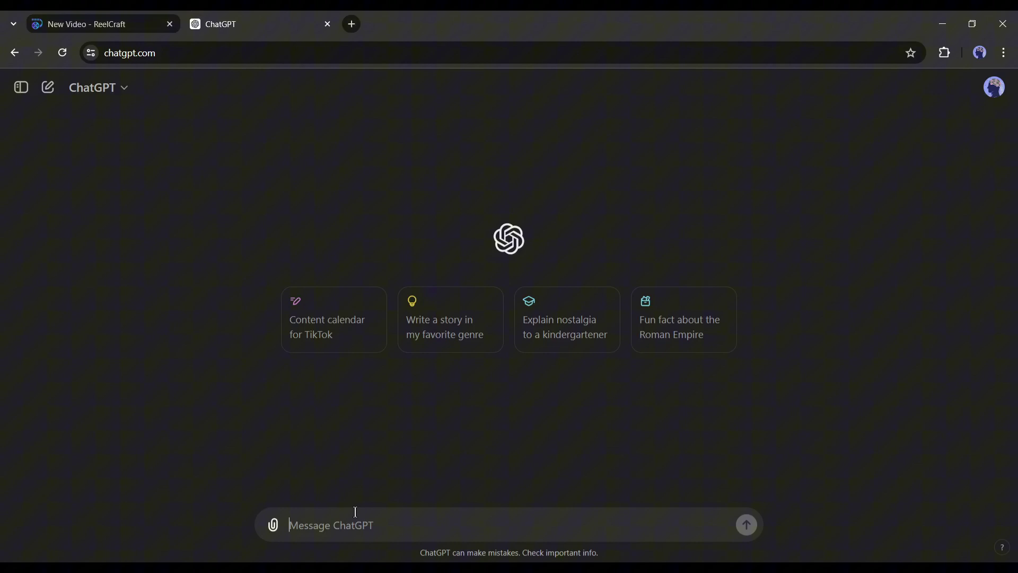
{"action": "left_click", "coordinate": [344, 525]}
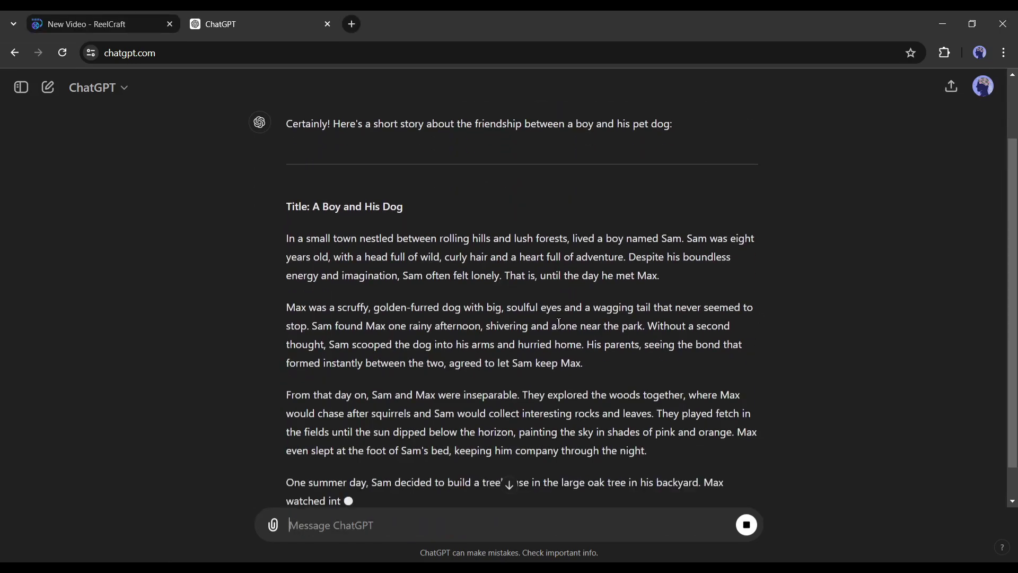
Copy the generated story 'A Boy and His Dog' and return to ReelCraft.
{"action": "left_click_drag", "start_coordinate": [287, 251], "coordinate": [628, 327]}
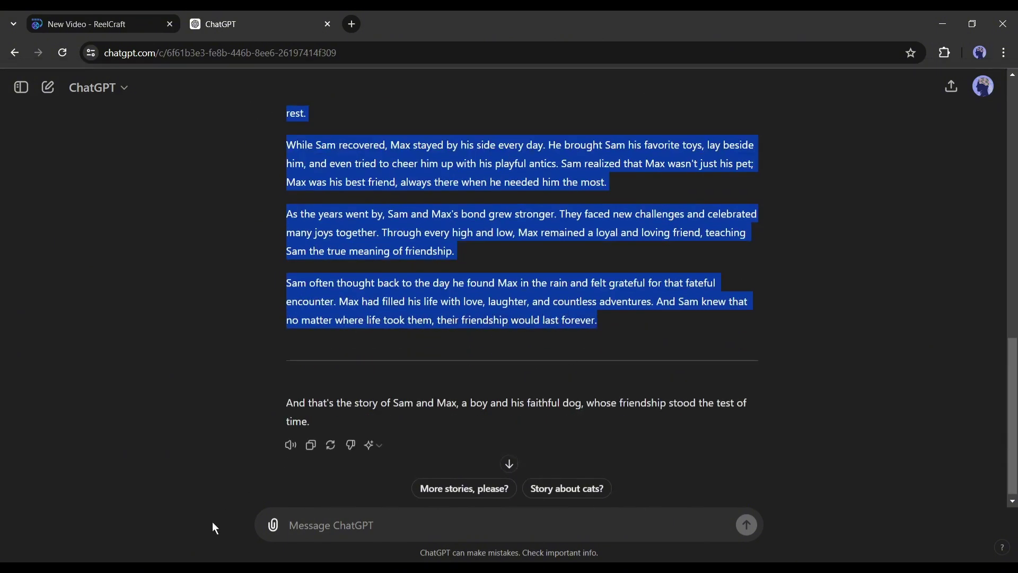
{"action": "key", "text": "ctrl+c"}
{"action": "key", "text": "ctrl+Tab"}
Paste the Sam and Max story into the video idea box.
{"action": "left_click", "coordinate": [231, 154]}
{"action": "key", "text": "ctrl+v"}
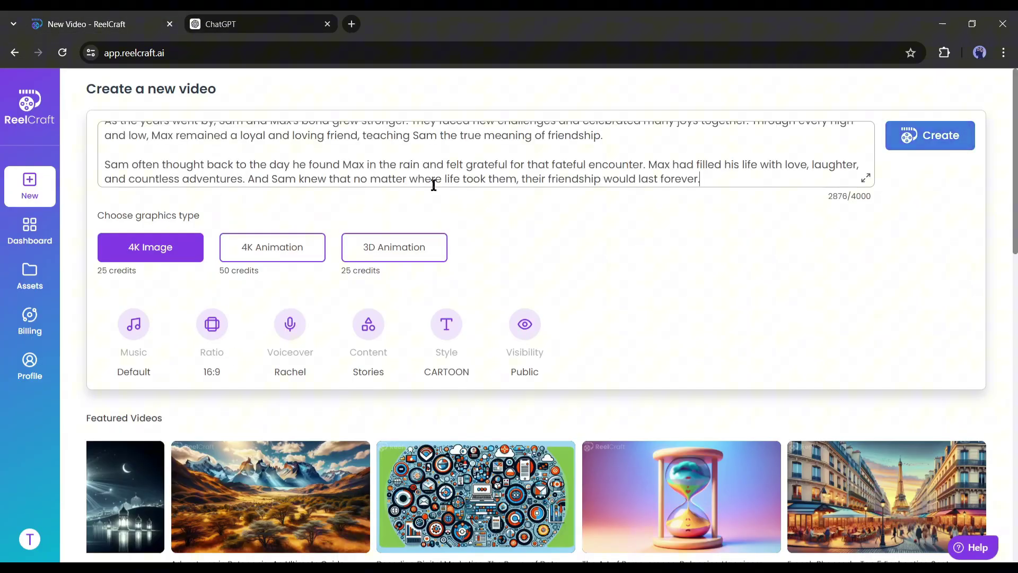
{"action": "scroll", "coordinate": [486, 164], "scroll_direction": "up", "scroll_amount": 10}
{"action": "scroll", "coordinate": [713, 163], "scroll_direction": "down", "scroll_amount": 10}
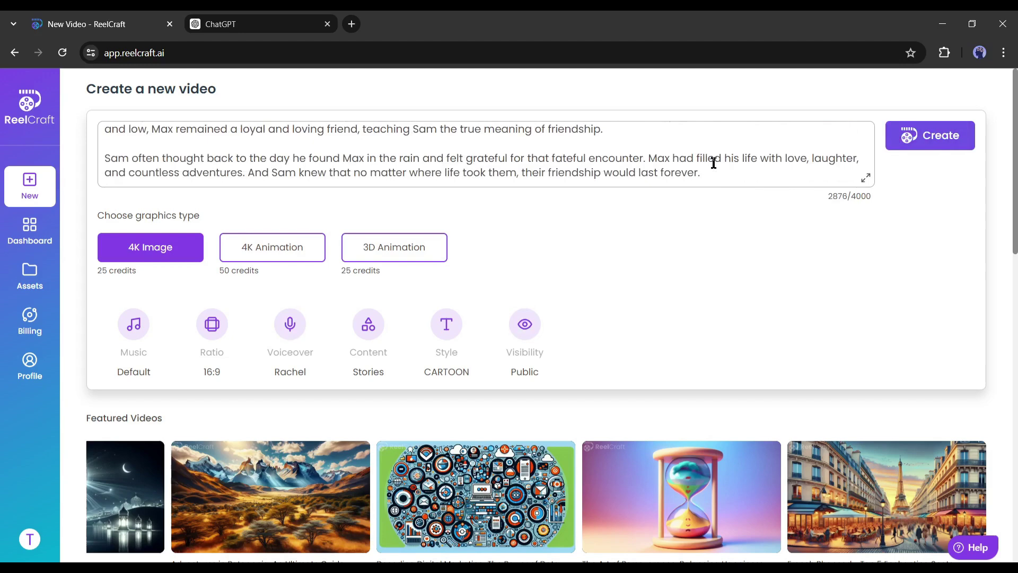
{"action": "scroll", "coordinate": [713, 163], "scroll_direction": "down", "scroll_amount": 1}
{"action": "scroll", "coordinate": [608, 238], "scroll_direction": "up", "scroll_amount": 1}
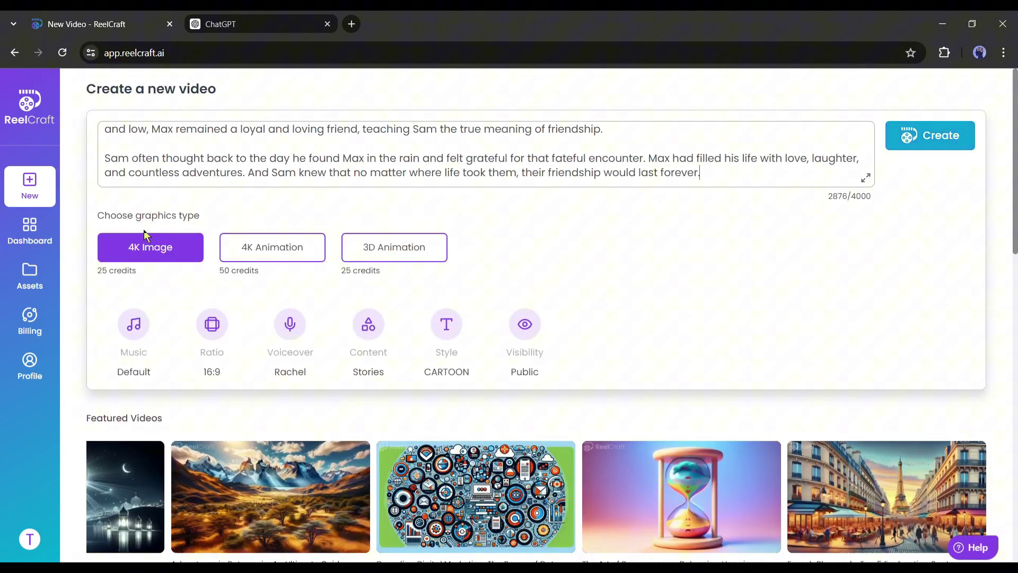
{"action": "left_click_drag", "start_coordinate": [146, 214], "coordinate": [213, 211]}
{"action": "left_click", "coordinate": [197, 220]}
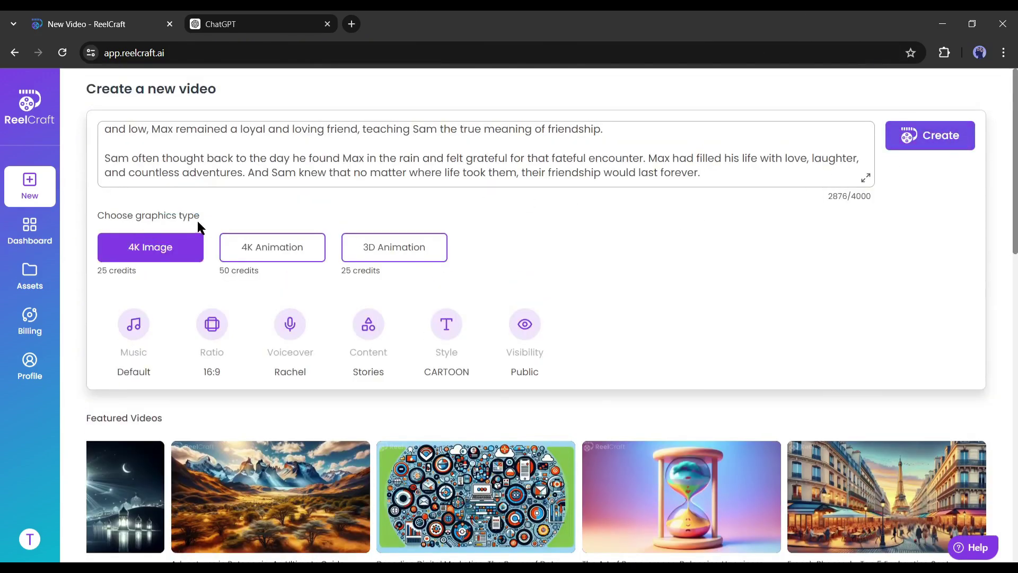
Switch the graphics type to 3D Animation (25 credits, TOON3DRC style).
{"action": "left_click", "coordinate": [148, 254]}
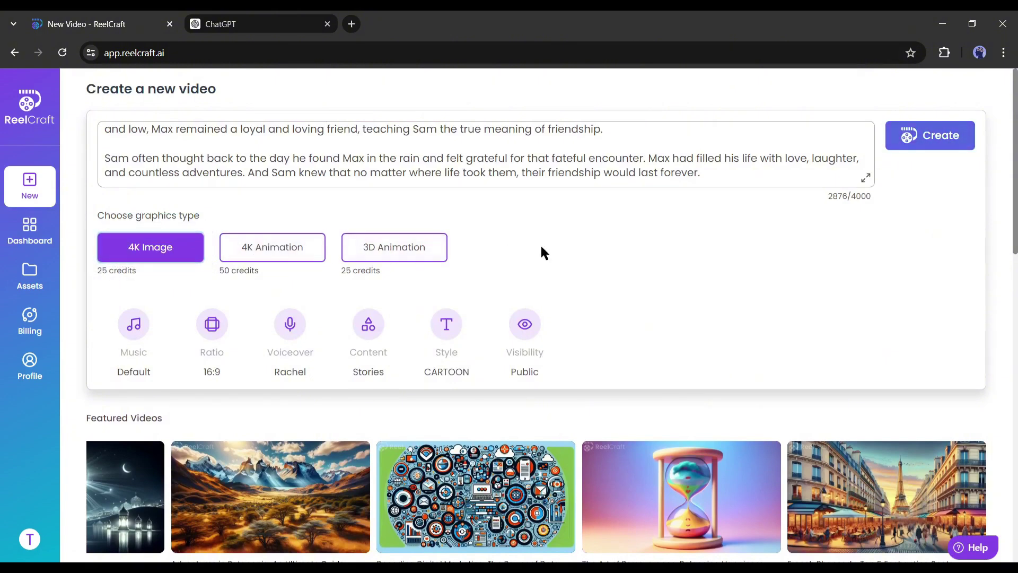
{"action": "left_click", "coordinate": [411, 259]}
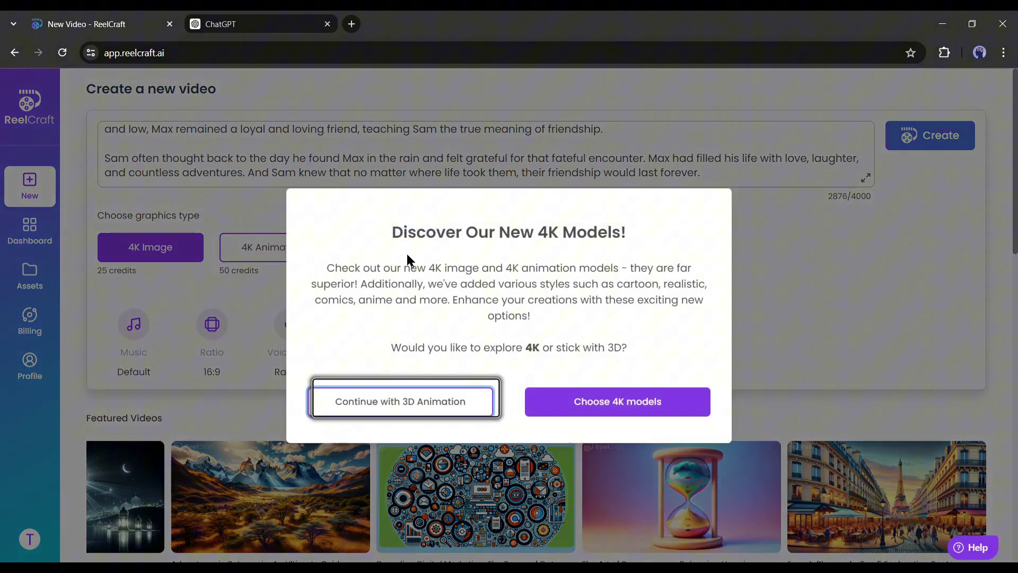
{"action": "left_click", "coordinate": [429, 411]}
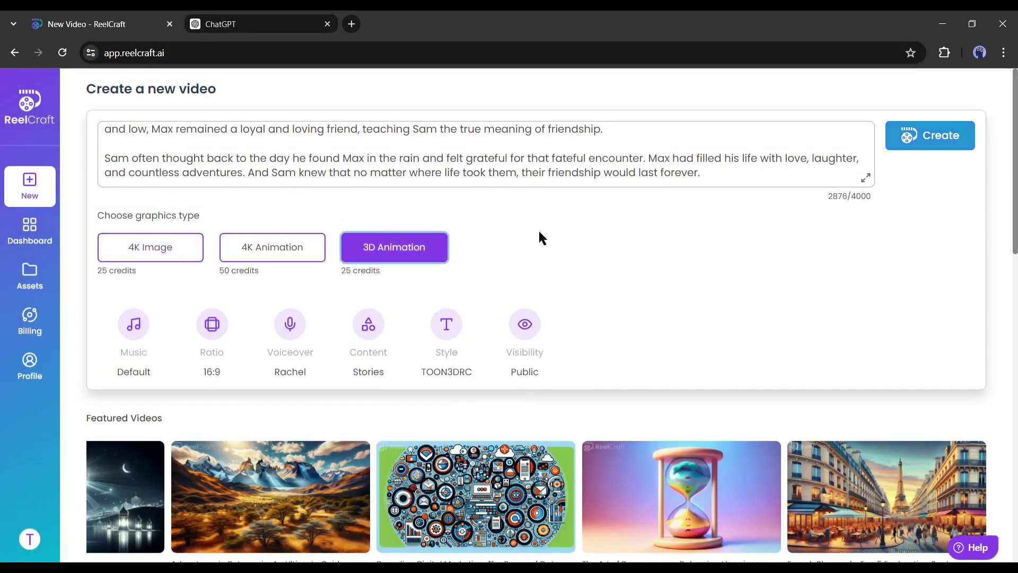
Keep Default background music after toggling No background music, and check the Suno account menu.
{"action": "left_click", "coordinate": [135, 333]}
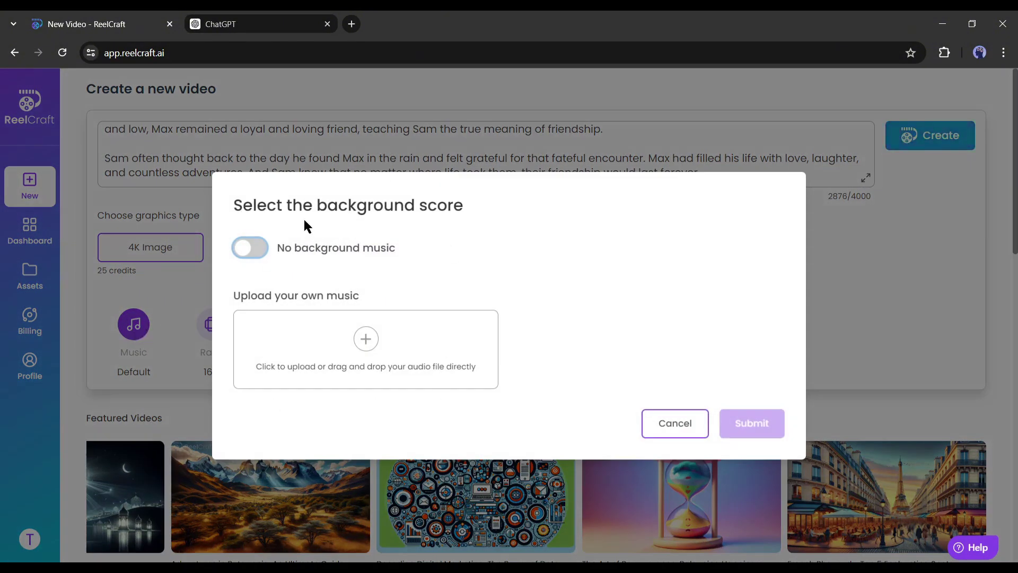
{"action": "left_click", "coordinate": [258, 249]}
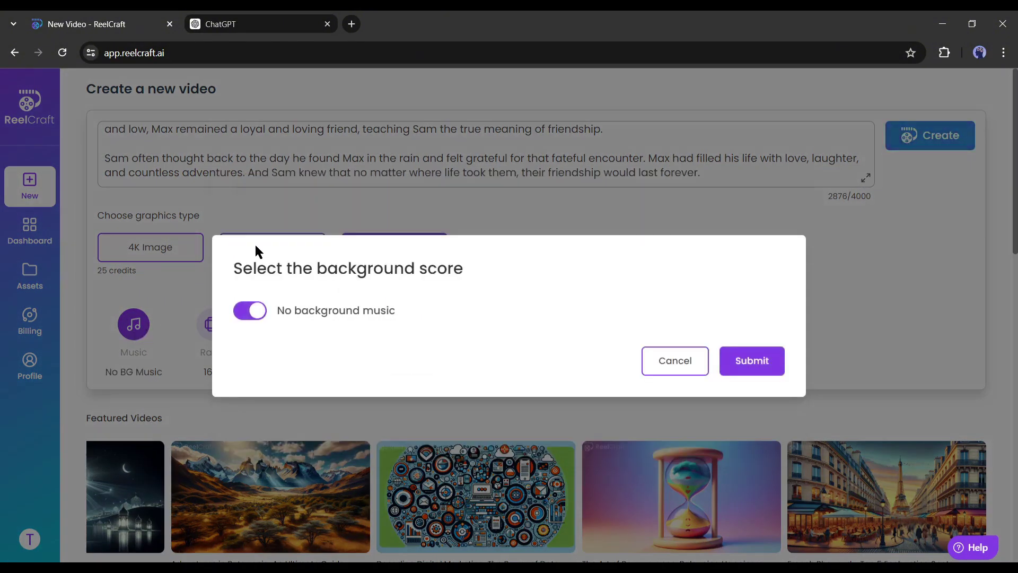
{"action": "left_click", "coordinate": [257, 313]}
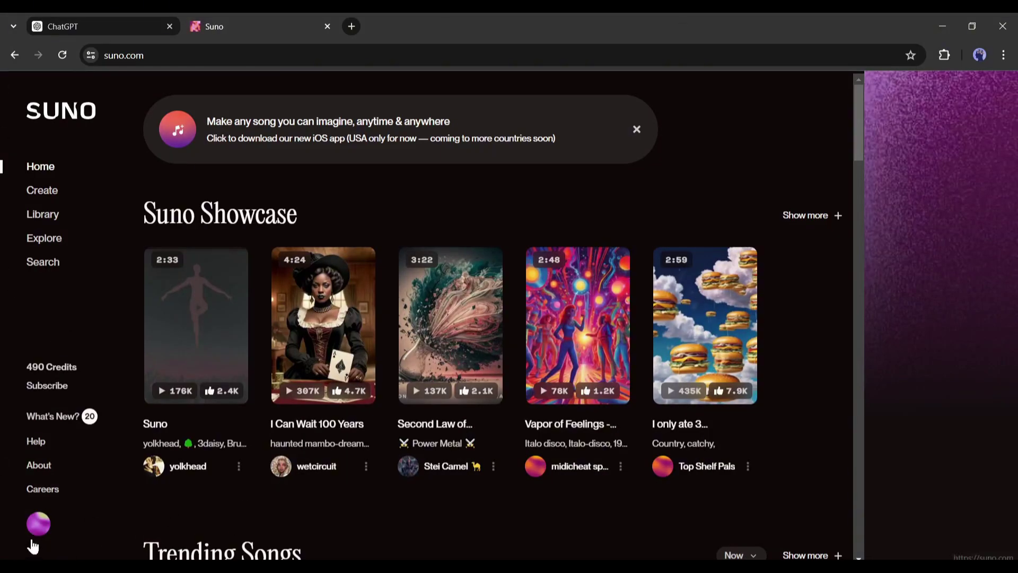
{"action": "left_click", "coordinate": [39, 525]}
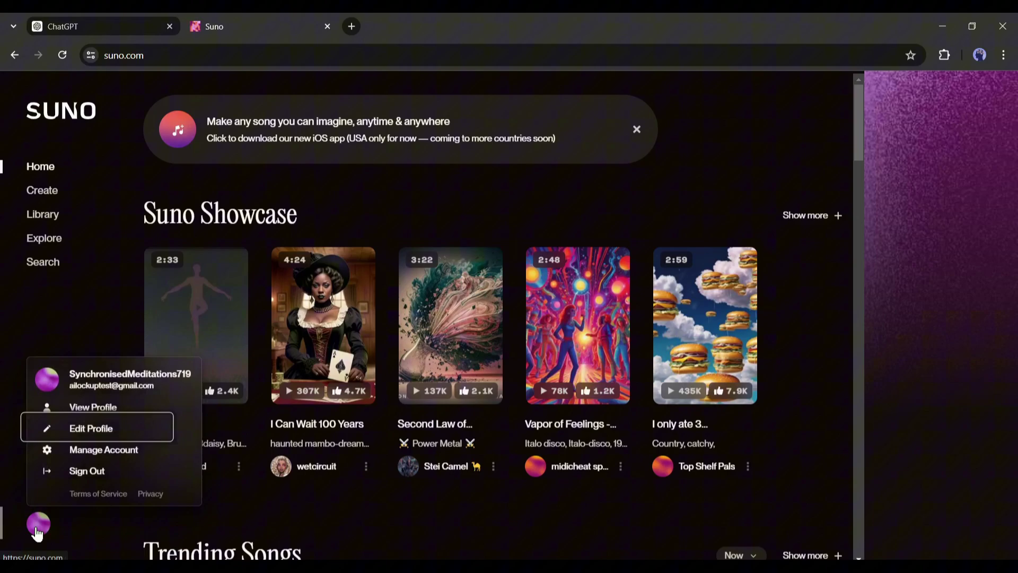
{"action": "left_click", "coordinate": [38, 530]}
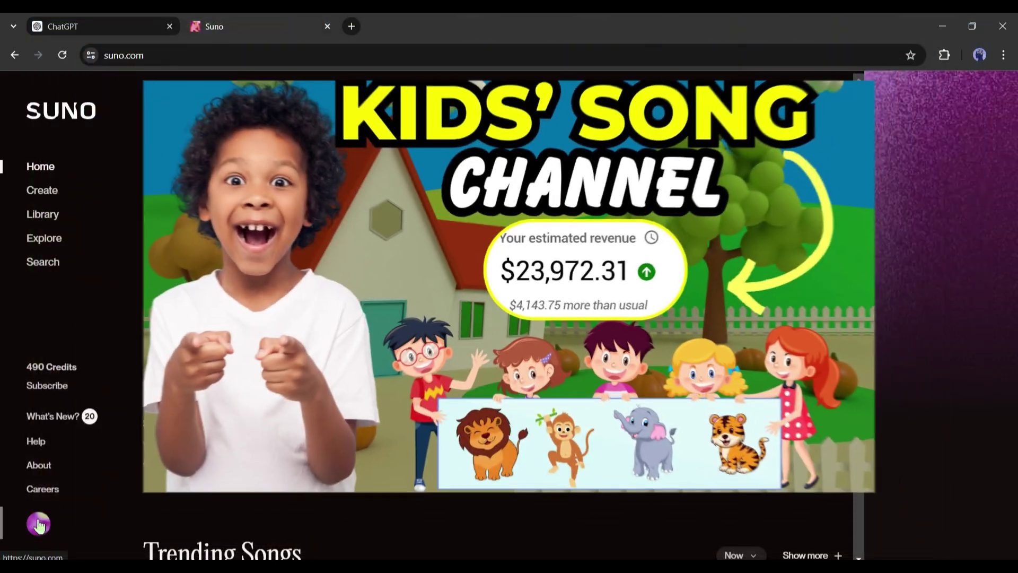
Keep the aspect ratio at 16:9 after trying 9:16, then open the Voiceover choices.
{"action": "left_click", "coordinate": [37, 525]}
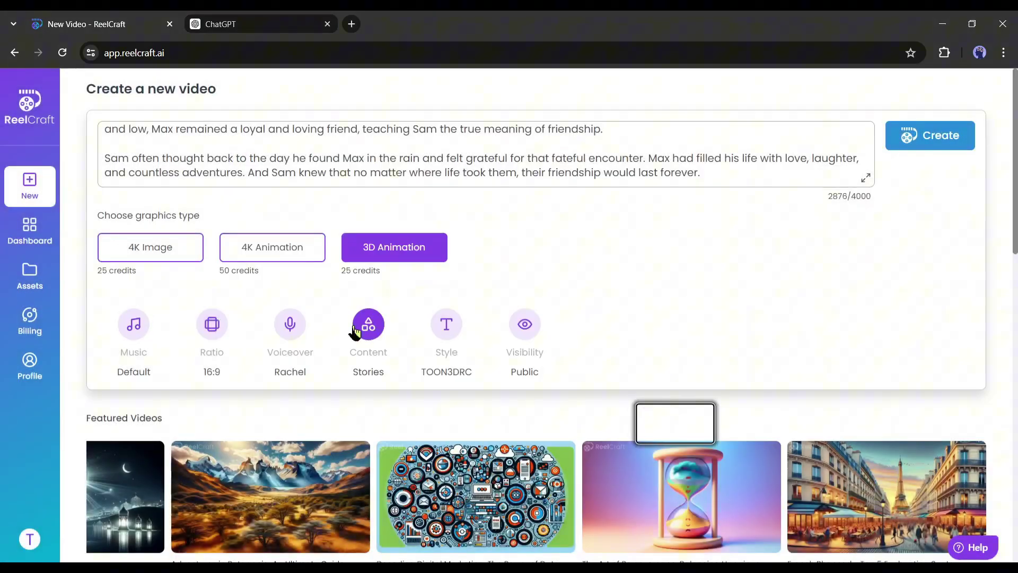
{"action": "left_click", "coordinate": [213, 325]}
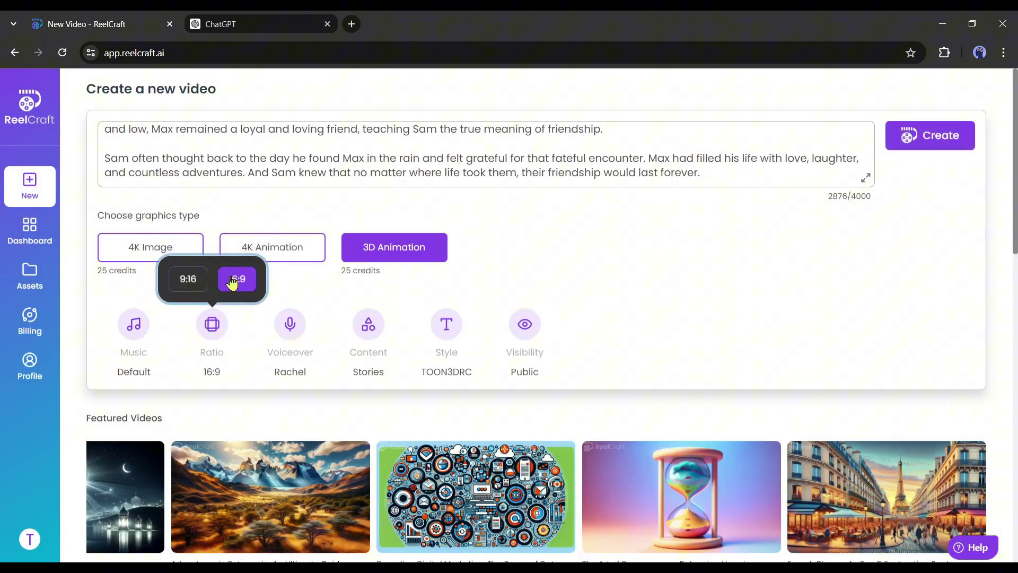
{"action": "left_click", "coordinate": [194, 287]}
{"action": "left_click", "coordinate": [206, 325]}
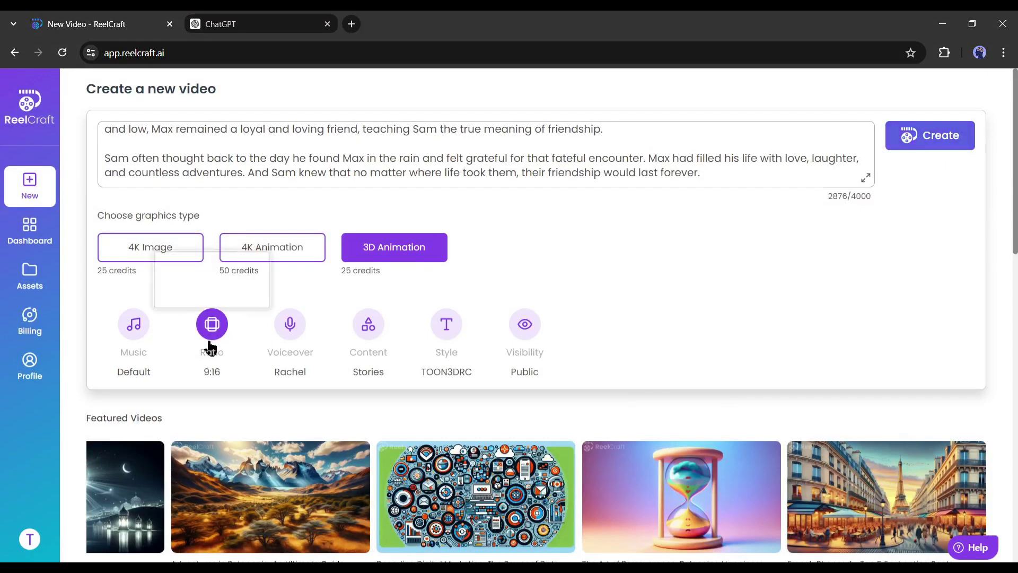
{"action": "left_click", "coordinate": [249, 291]}
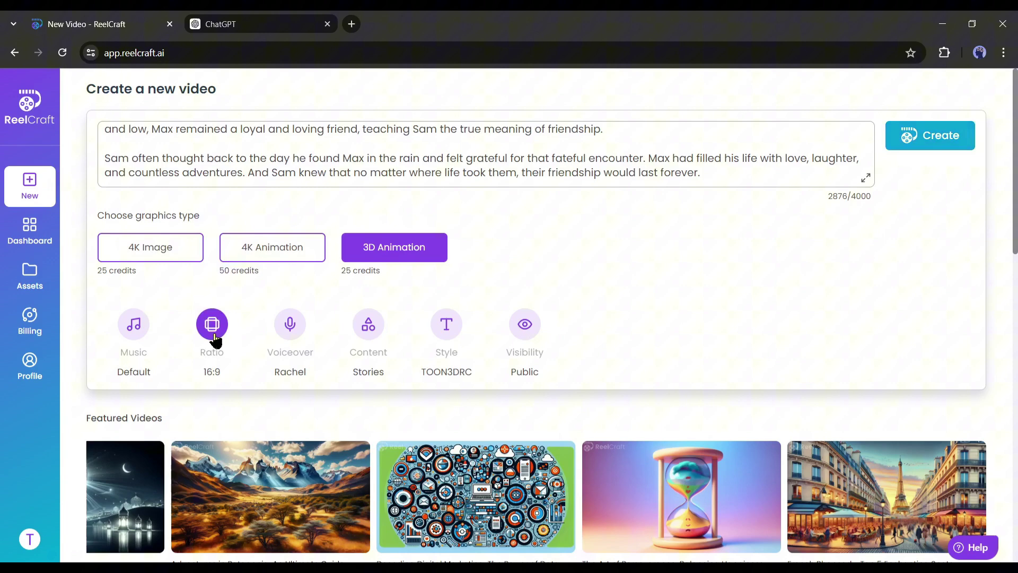
{"action": "left_click", "coordinate": [286, 332]}
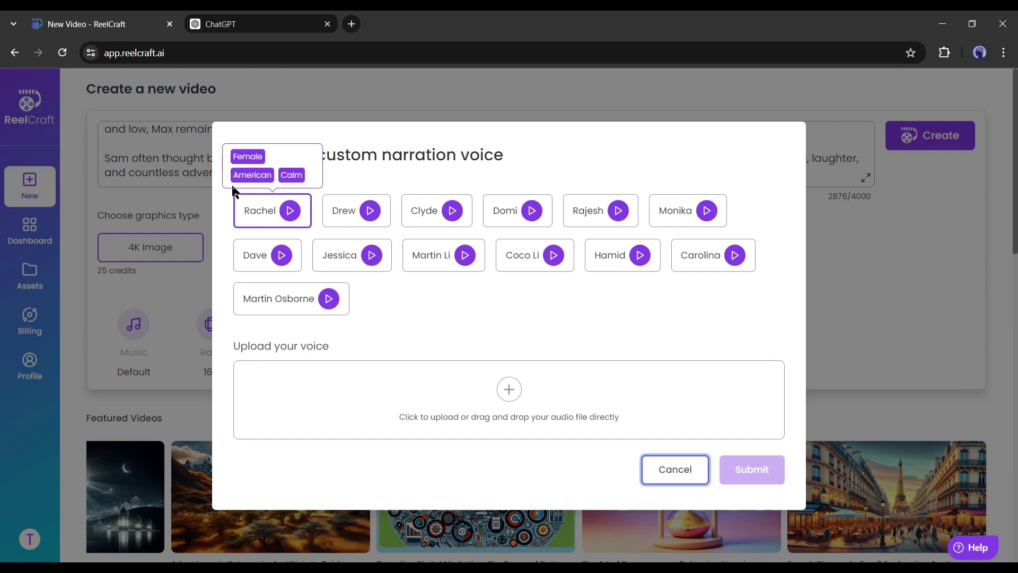
Preview the Martin Li, Hamid and Rachel narration voices.
{"action": "left_click_drag", "start_coordinate": [233, 346], "coordinate": [403, 343]}
{"action": "left_click", "coordinate": [403, 331]}
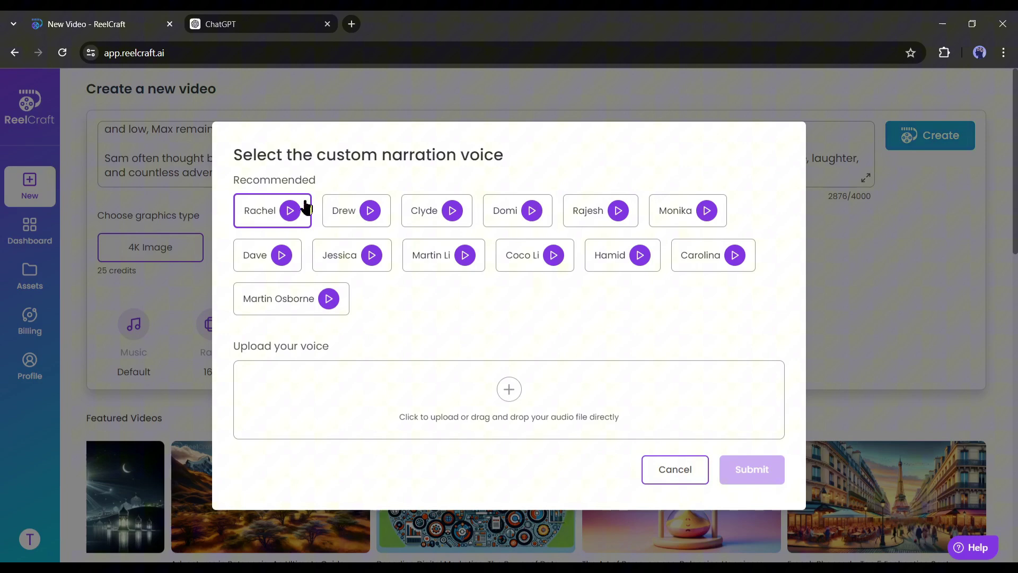
{"action": "mouse_move", "coordinate": [291, 215]}
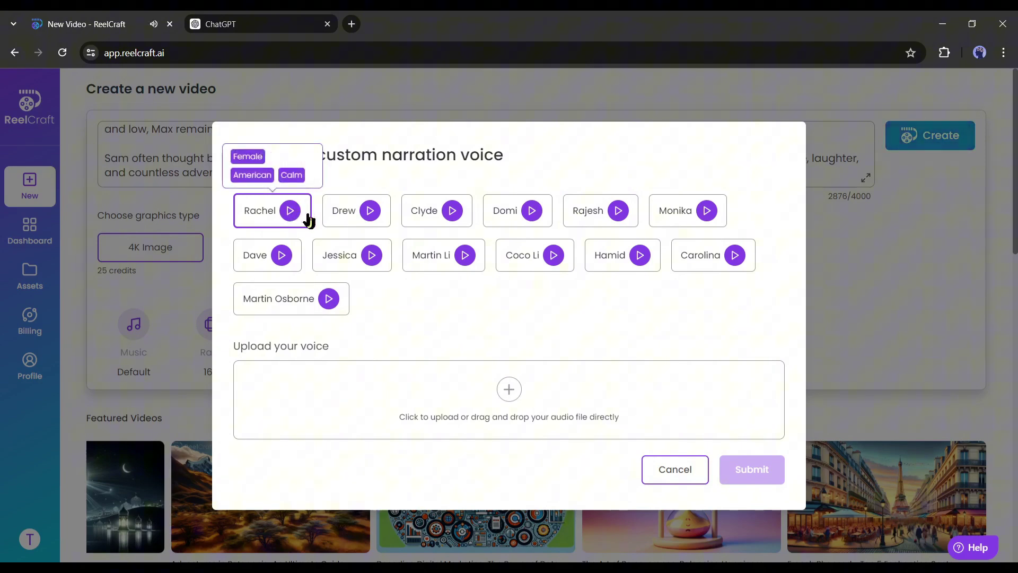
{"action": "mouse_move", "coordinate": [379, 214]}
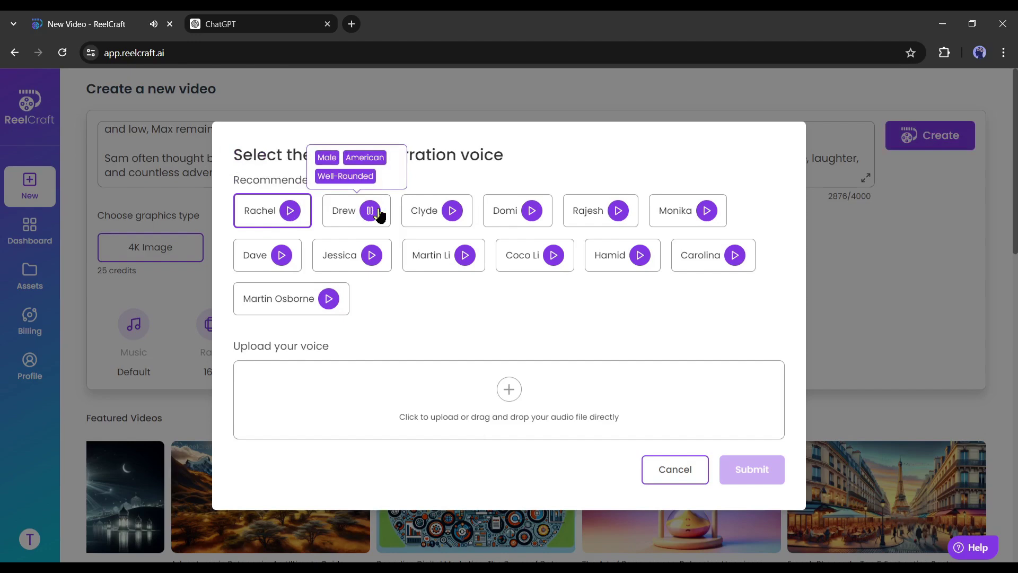
{"action": "left_click", "coordinate": [465, 256]}
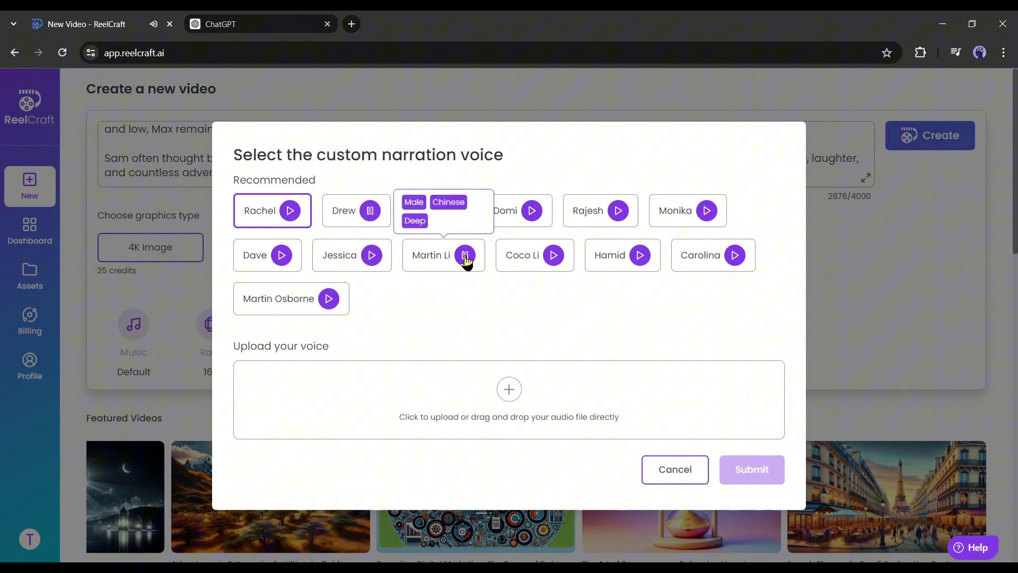
{"action": "mouse_move", "coordinate": [609, 257]}
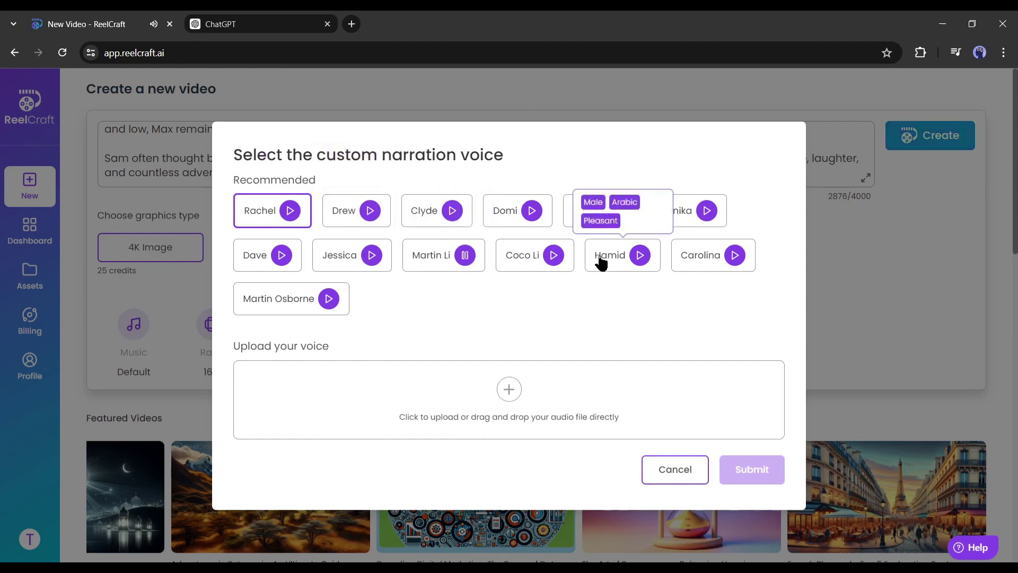
{"action": "left_click", "coordinate": [639, 256]}
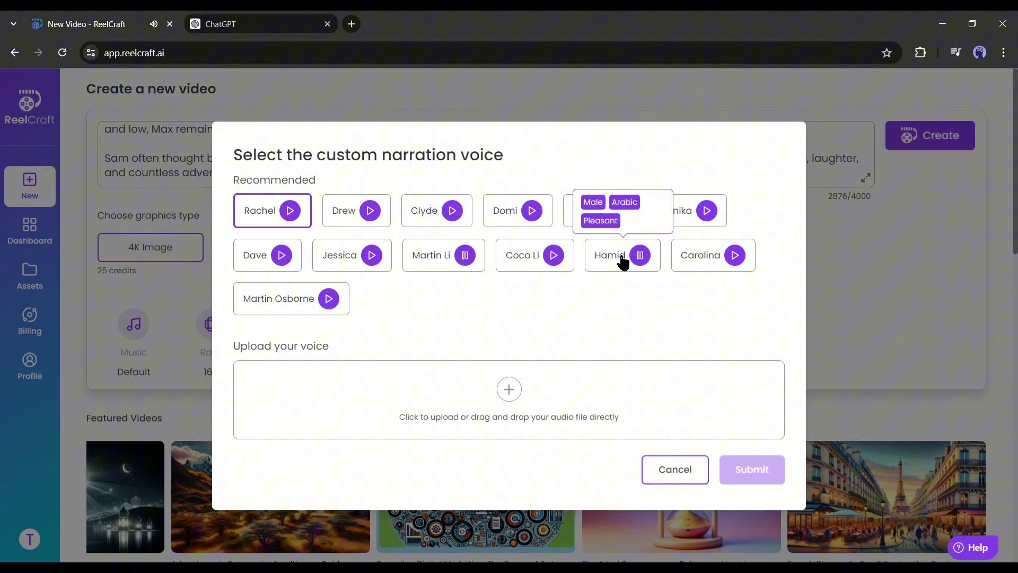
{"action": "mouse_move", "coordinate": [708, 215]}
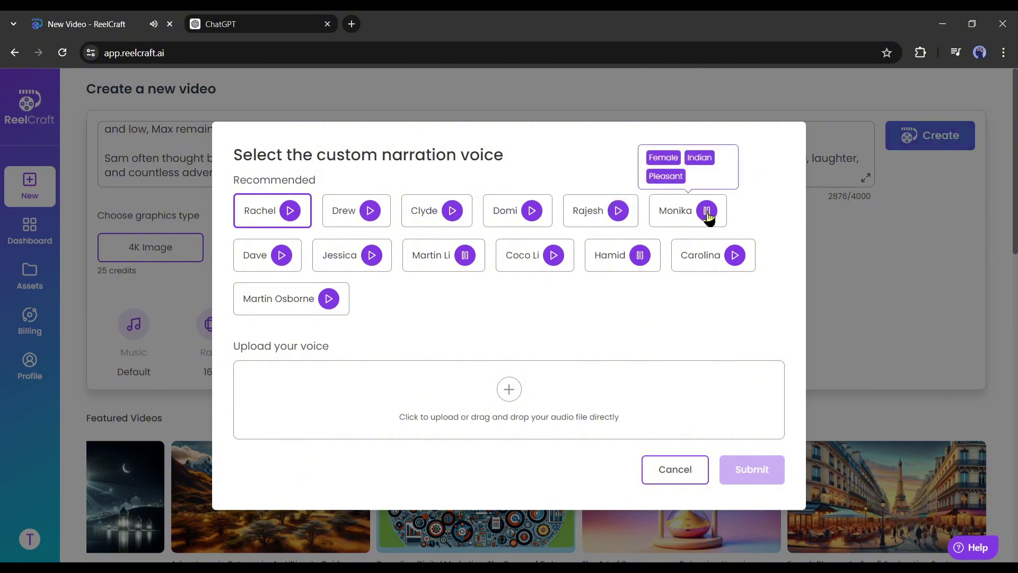
{"action": "left_click", "coordinate": [287, 220]}
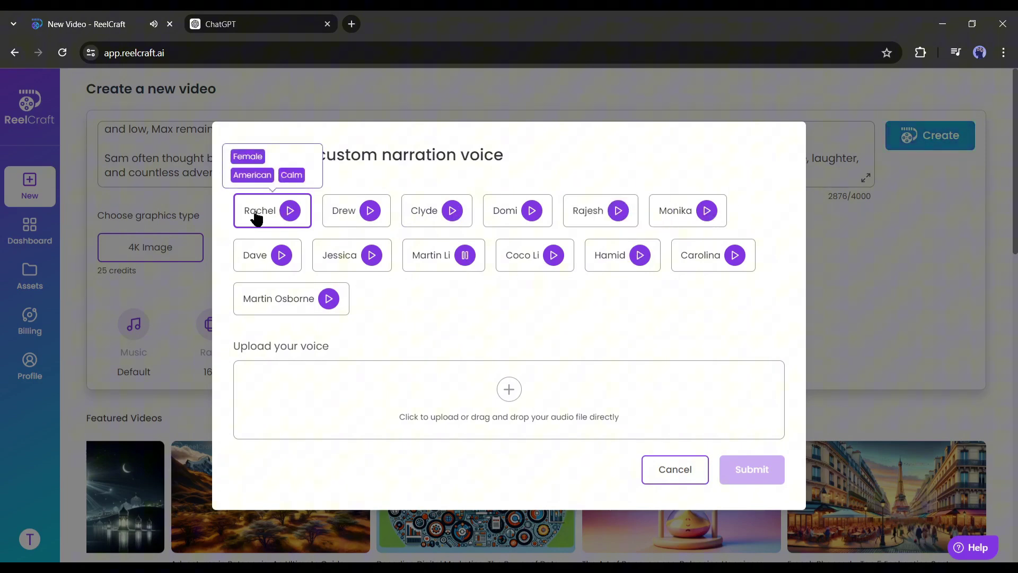
Keep Rachel as the voice and set Content back to Stories after trying Concept Explanation.
{"action": "left_click", "coordinate": [689, 470]}
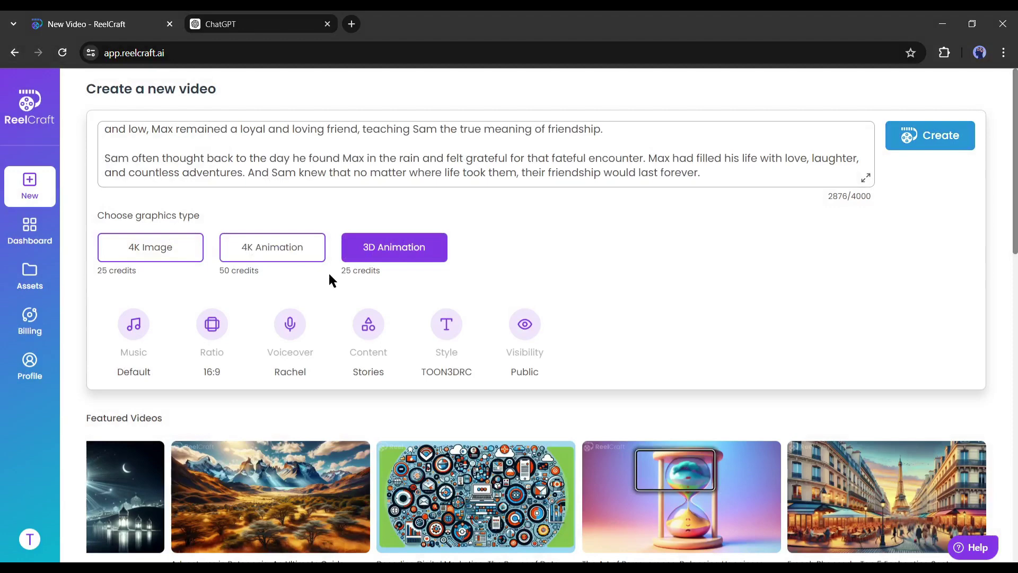
{"action": "left_click", "coordinate": [358, 326]}
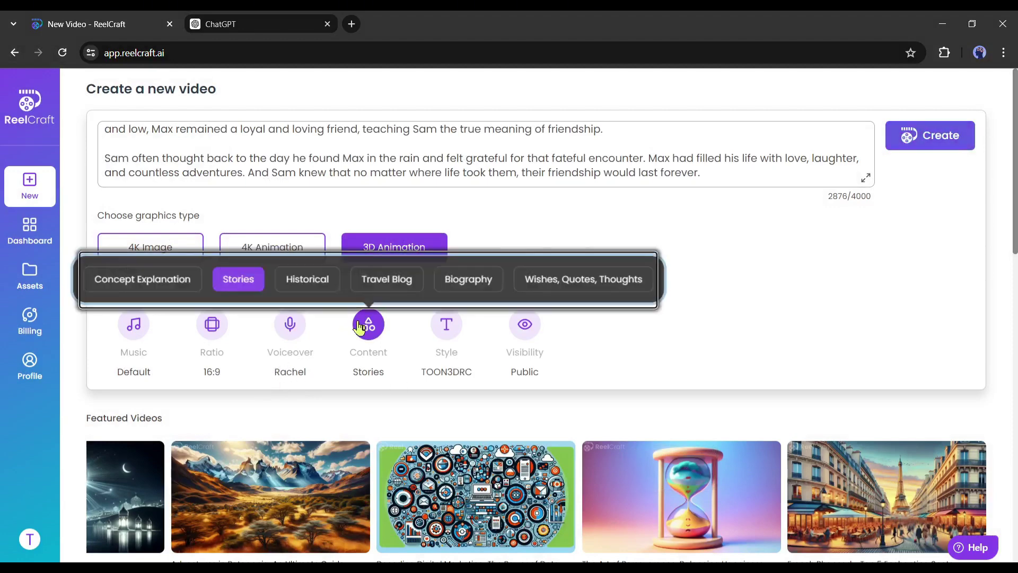
{"action": "left_click", "coordinate": [136, 278]}
{"action": "left_click", "coordinate": [366, 332]}
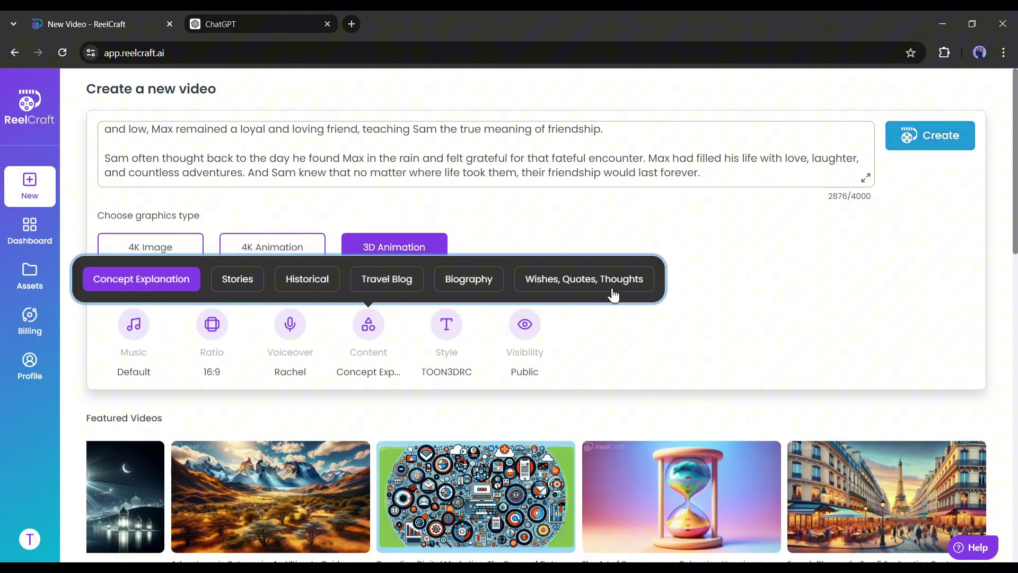
{"action": "left_click", "coordinate": [515, 173]}
{"action": "scroll", "coordinate": [471, 179], "scroll_direction": "up", "scroll_amount": 5}
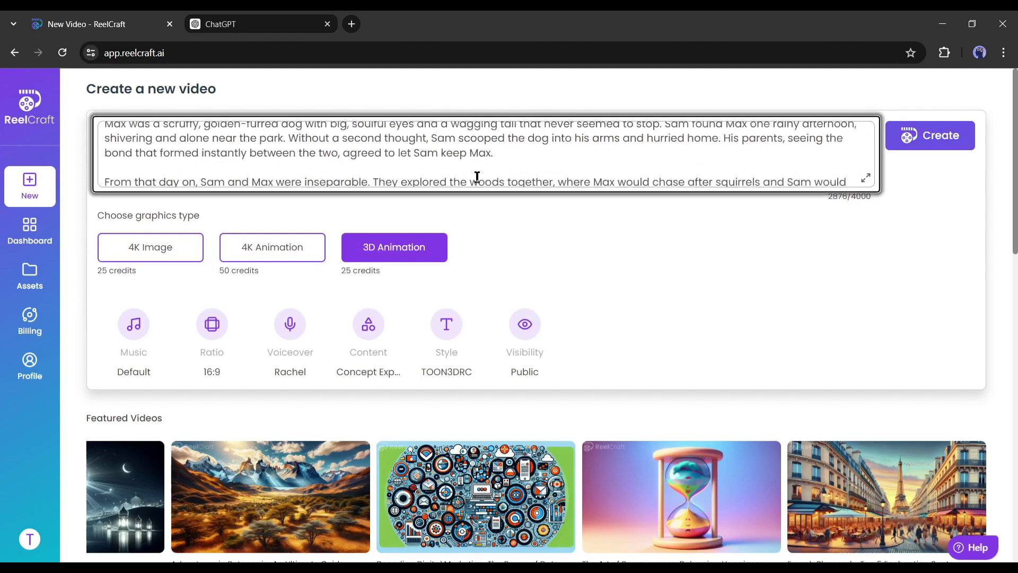
{"action": "scroll", "coordinate": [421, 164], "scroll_direction": "down", "scroll_amount": 5}
{"action": "left_click", "coordinate": [366, 322]}
{"action": "left_click", "coordinate": [237, 279]}
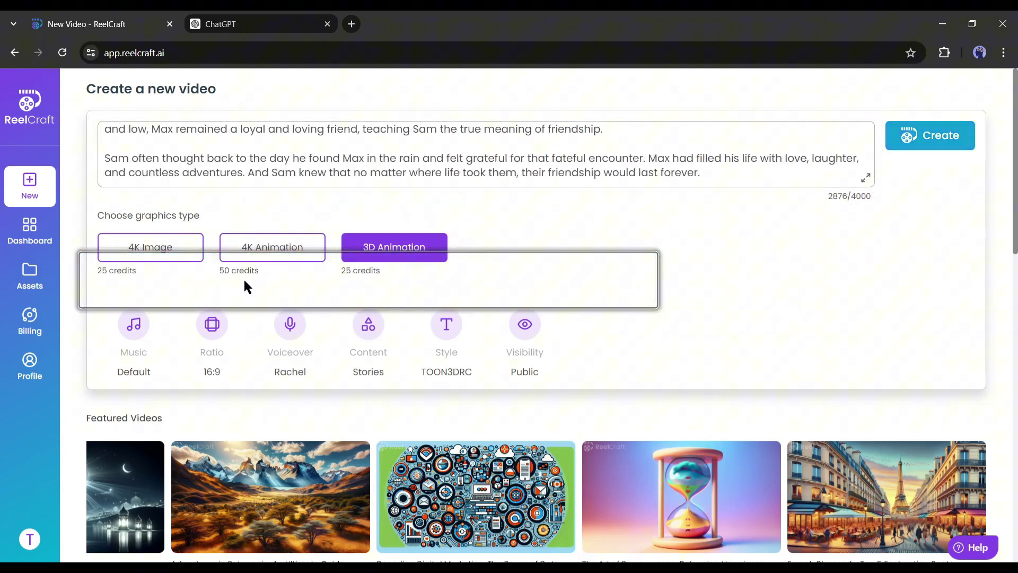
Choose the TOONMI visual style.
{"action": "left_click", "coordinate": [447, 323]}
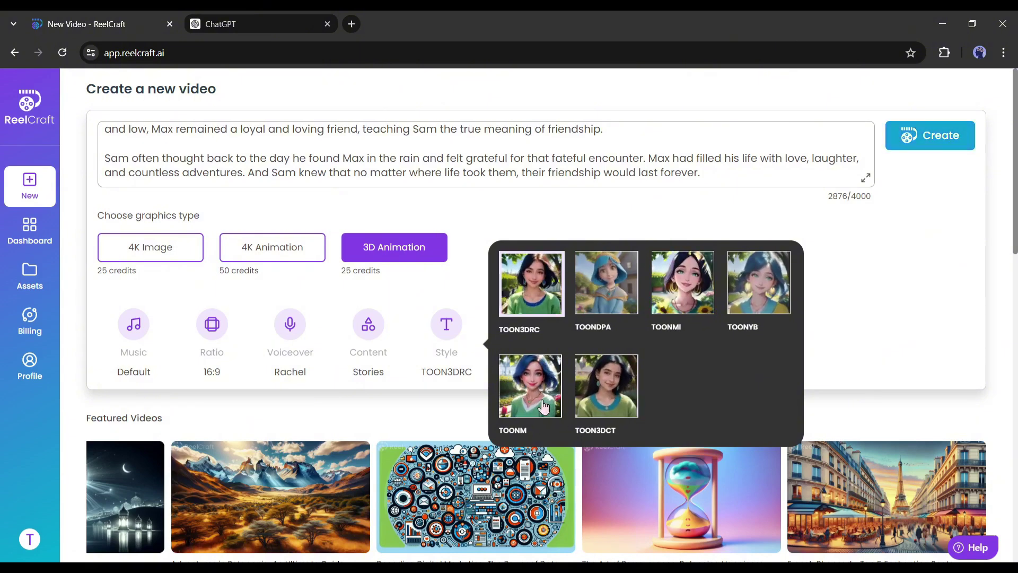
{"action": "left_click", "coordinate": [682, 284]}
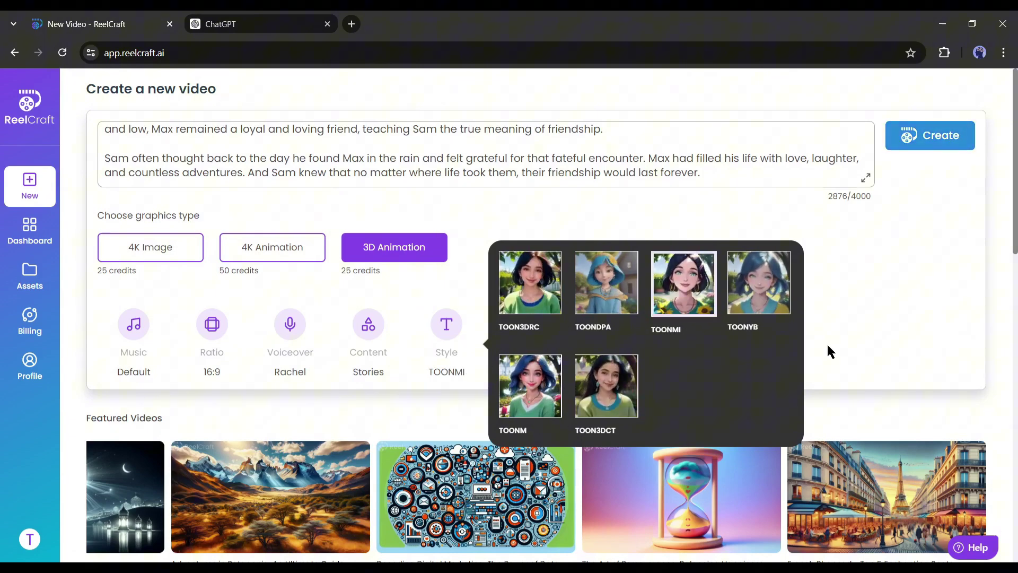
{"action": "left_click", "coordinate": [836, 333]}
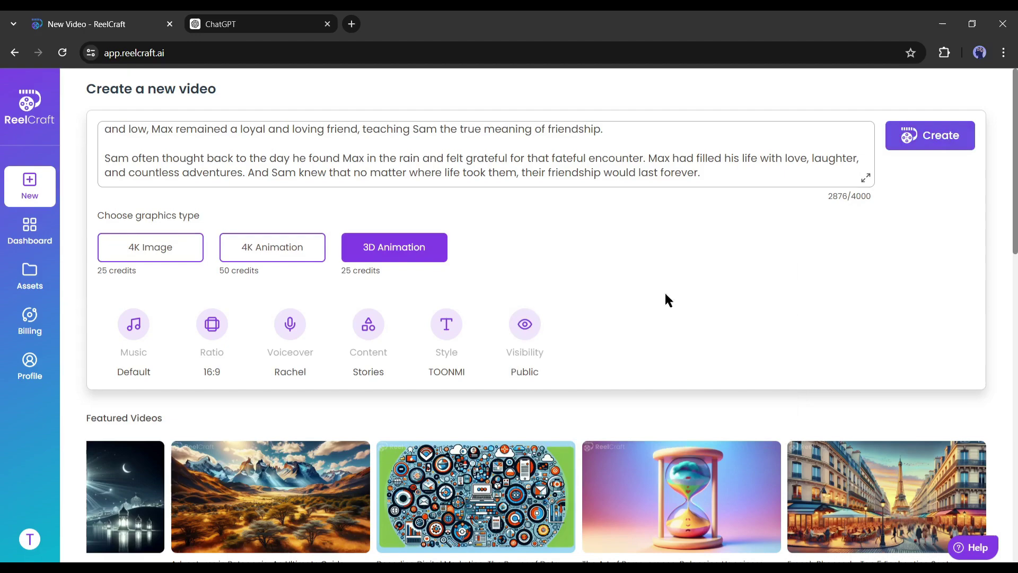
Set the video's visibility to Private.
{"action": "left_click", "coordinate": [526, 326]}
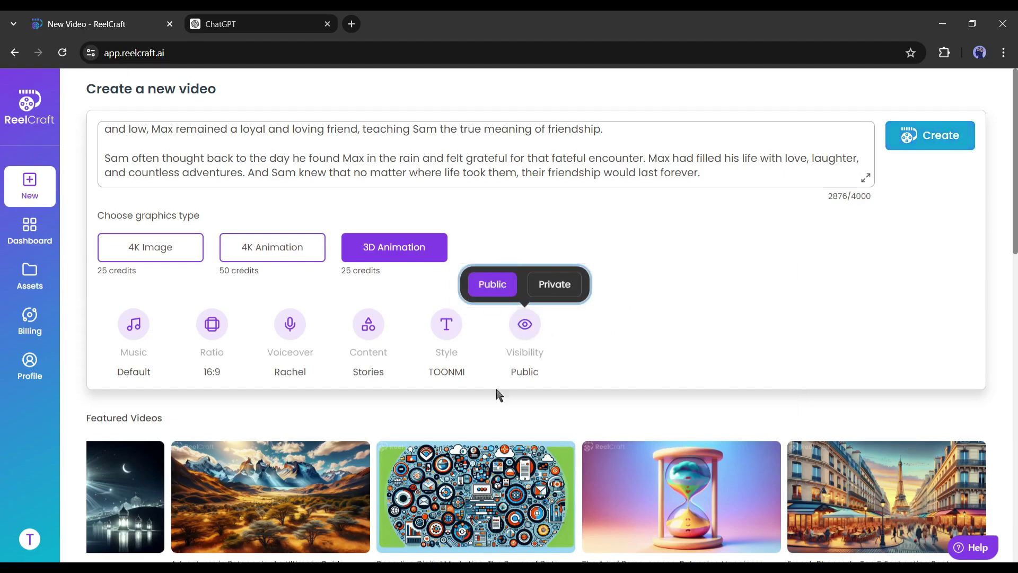
{"action": "scroll", "coordinate": [615, 477], "scroll_direction": "down", "scroll_amount": 3}
{"action": "scroll", "coordinate": [615, 477], "scroll_direction": "down", "scroll_amount": 9}
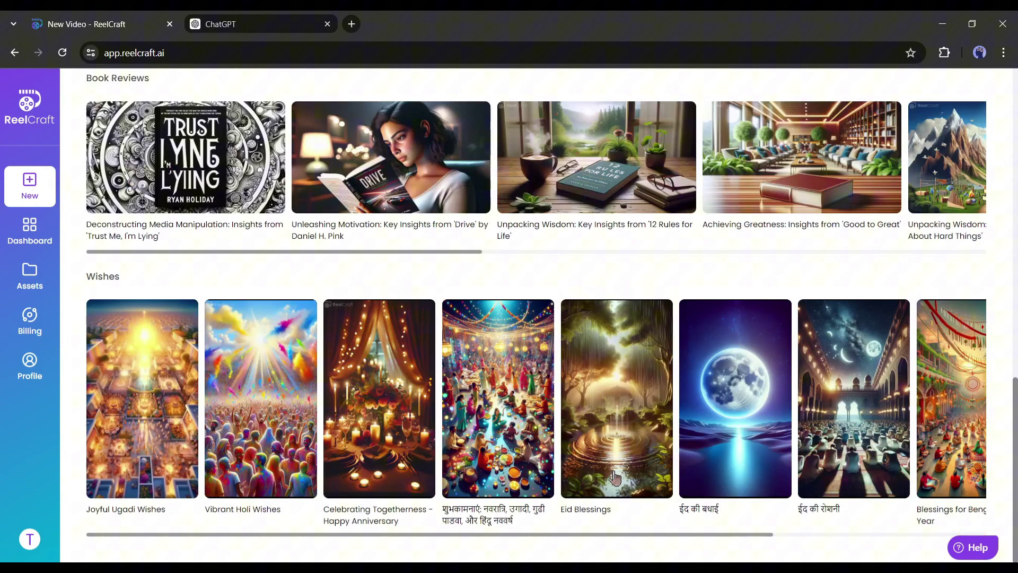
{"action": "scroll", "coordinate": [615, 477], "scroll_direction": "up", "scroll_amount": 12}
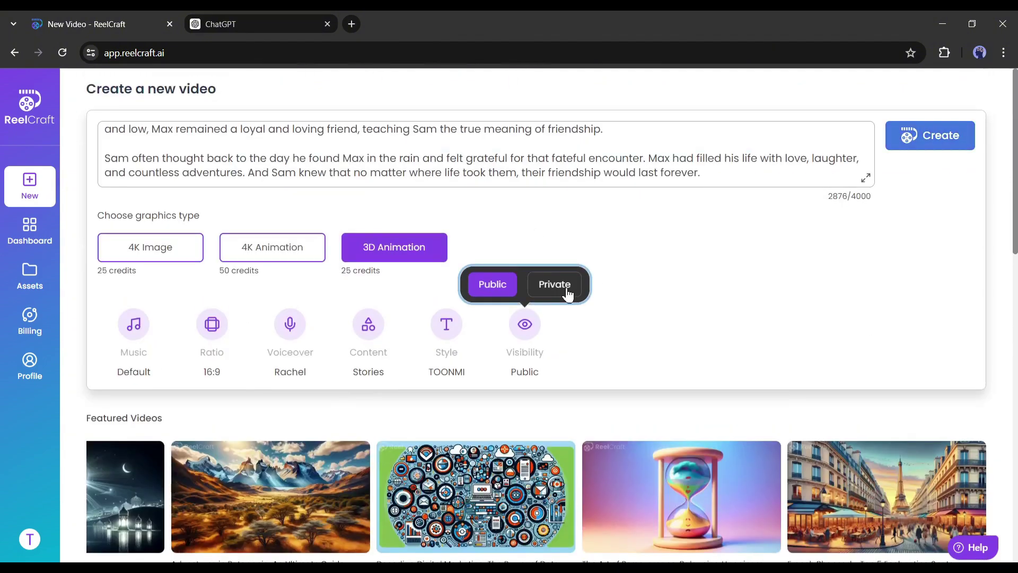
{"action": "left_click", "coordinate": [567, 292]}
Create the video with TOONMI confirmed and prompt type 'Don't change my script'.
{"action": "left_click", "coordinate": [830, 252]}
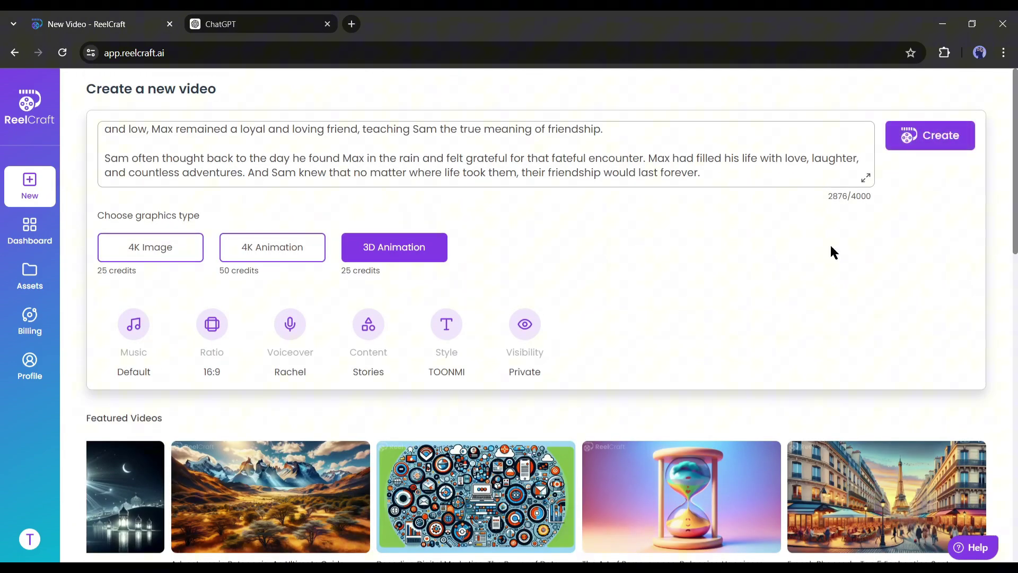
{"action": "left_click", "coordinate": [929, 136]}
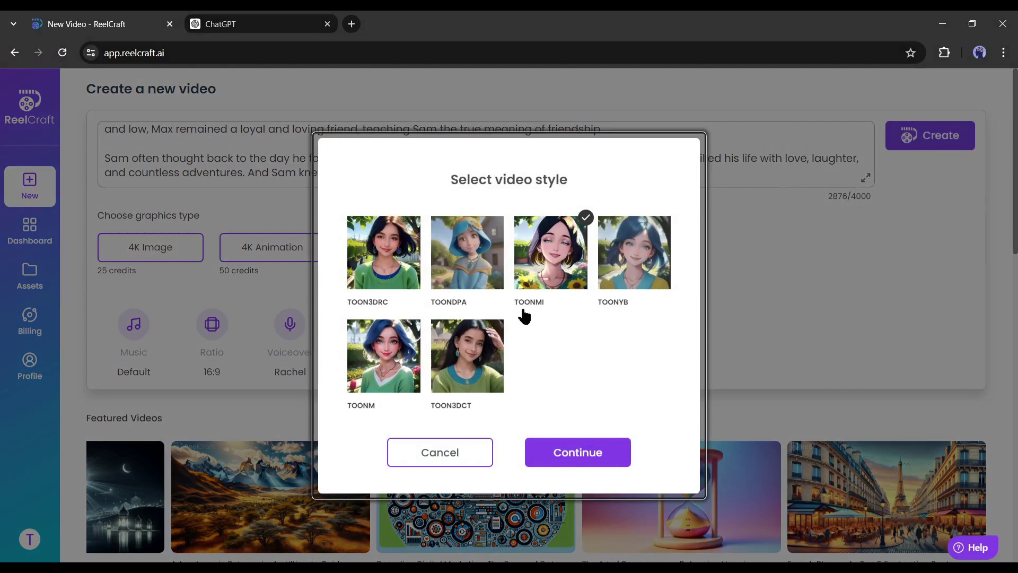
{"action": "left_click", "coordinate": [594, 450]}
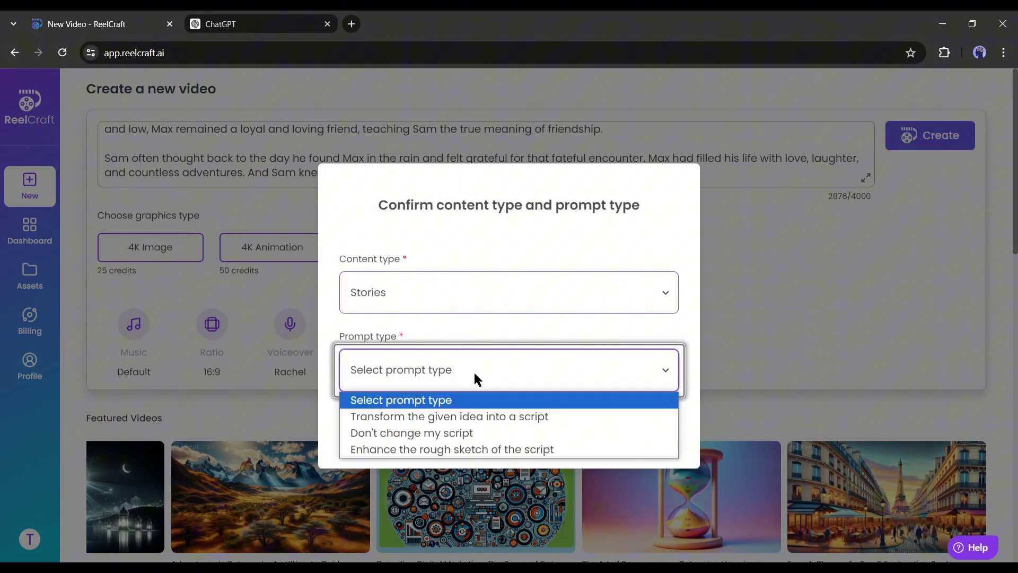
{"action": "left_click", "coordinate": [475, 373]}
{"action": "left_click", "coordinate": [406, 363]}
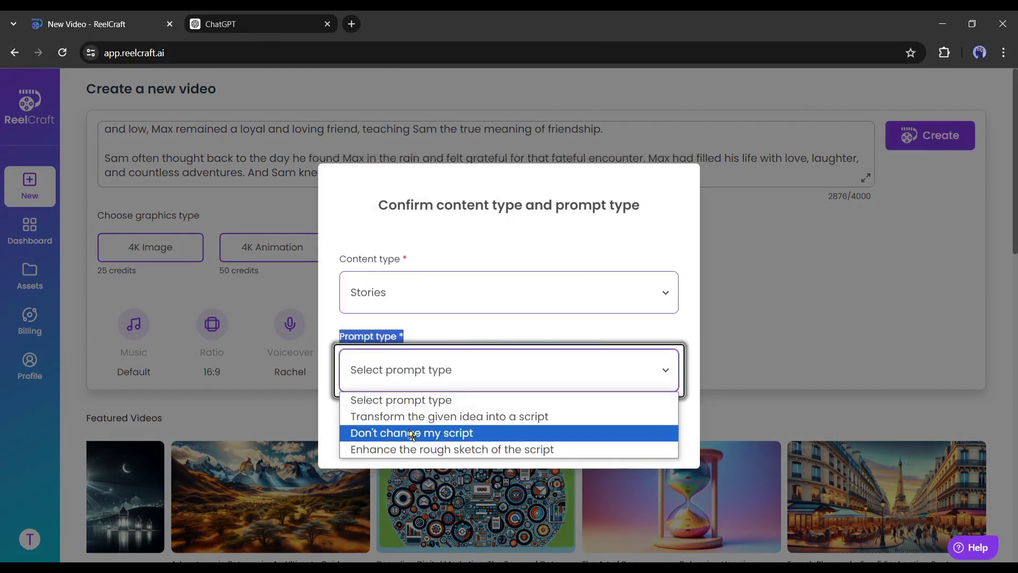
{"action": "left_click", "coordinate": [359, 430]}
{"action": "left_click", "coordinate": [638, 439]}
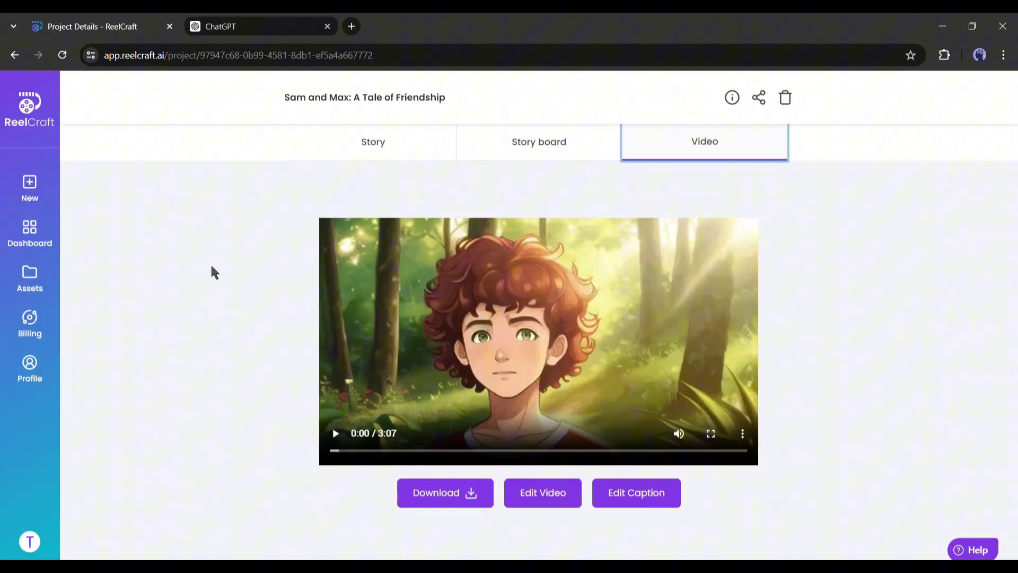
Play the finished Sam and Max video and pause it at 1:29 of 3:07.
{"action": "left_click", "coordinate": [737, 481]}
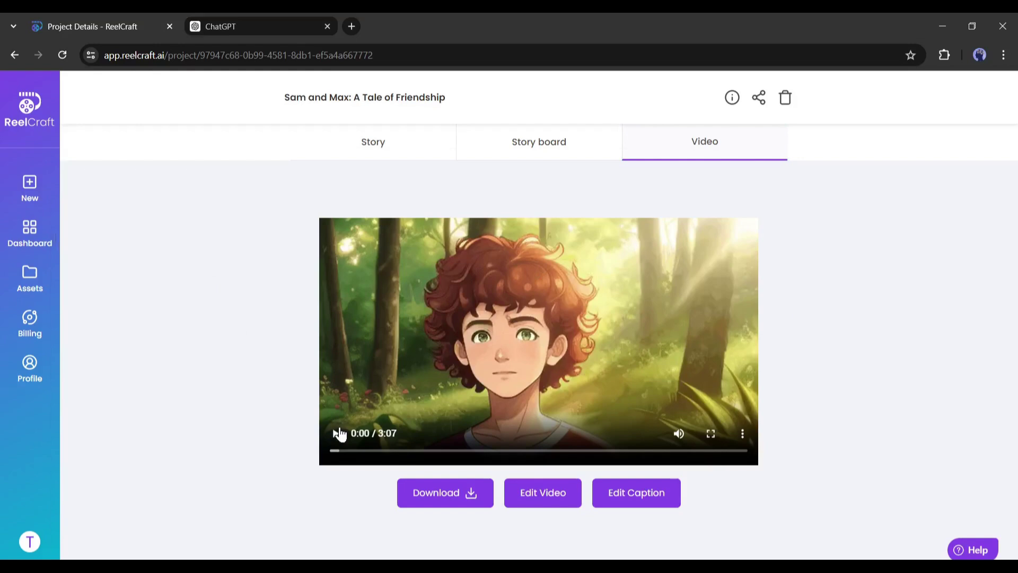
{"action": "left_click", "coordinate": [336, 435]}
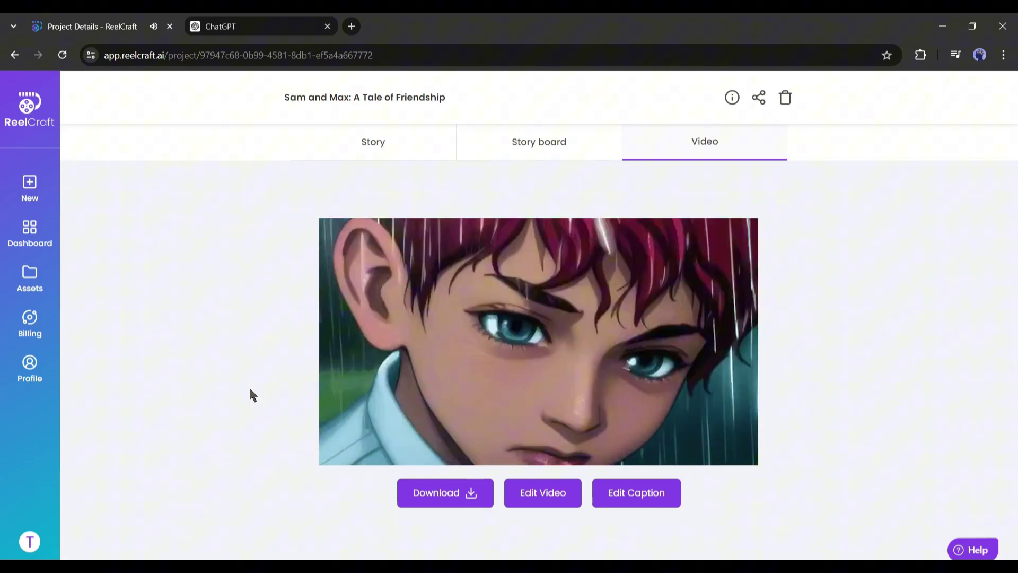
{"action": "key", "text": "space"}
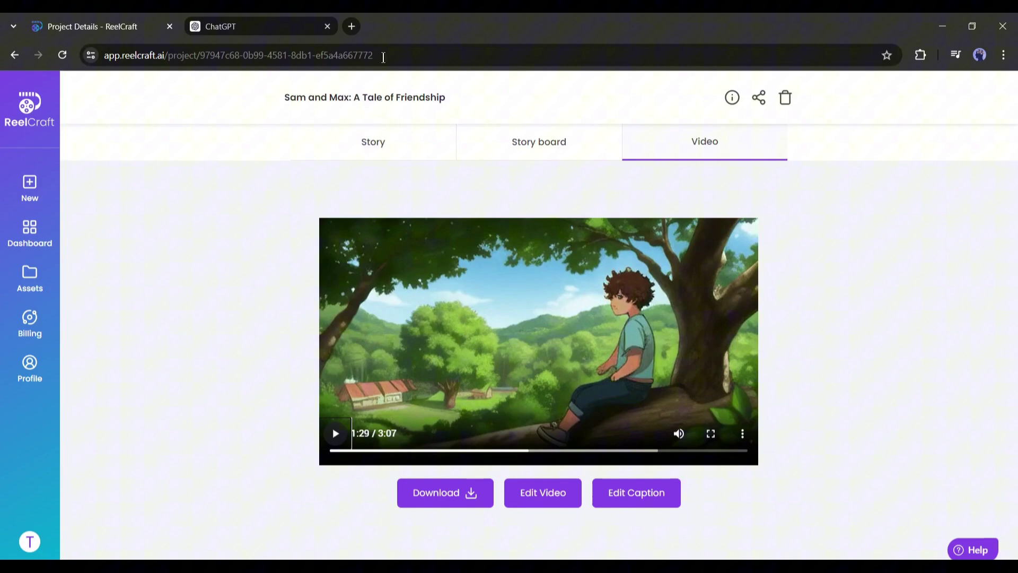
Switch to the Story tab and read through the story text and the Max and Sam character entries.
{"action": "left_click", "coordinate": [370, 148]}
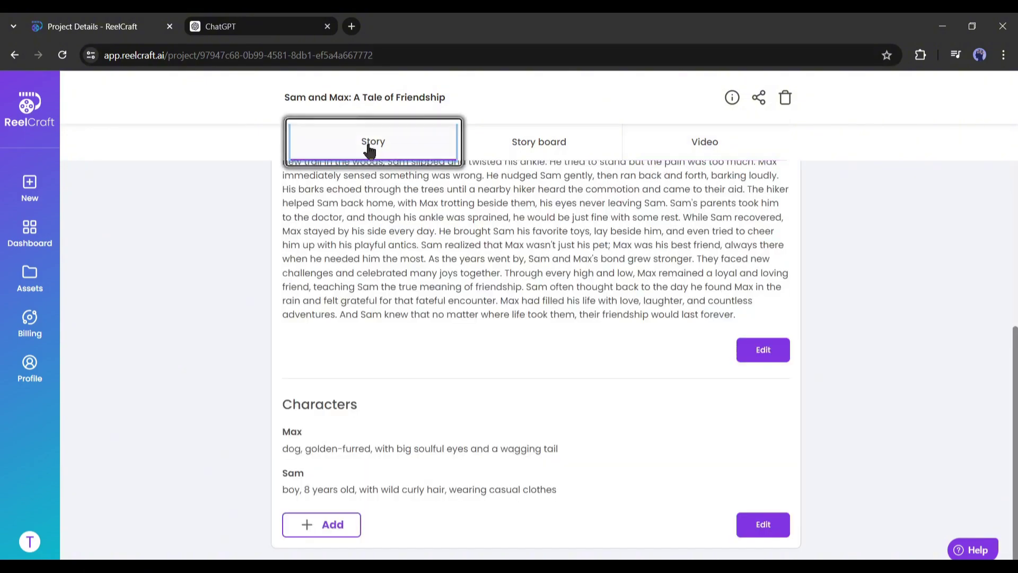
{"action": "left_click", "coordinate": [242, 252]}
{"action": "scroll", "coordinate": [249, 239], "scroll_direction": "up", "scroll_amount": 5}
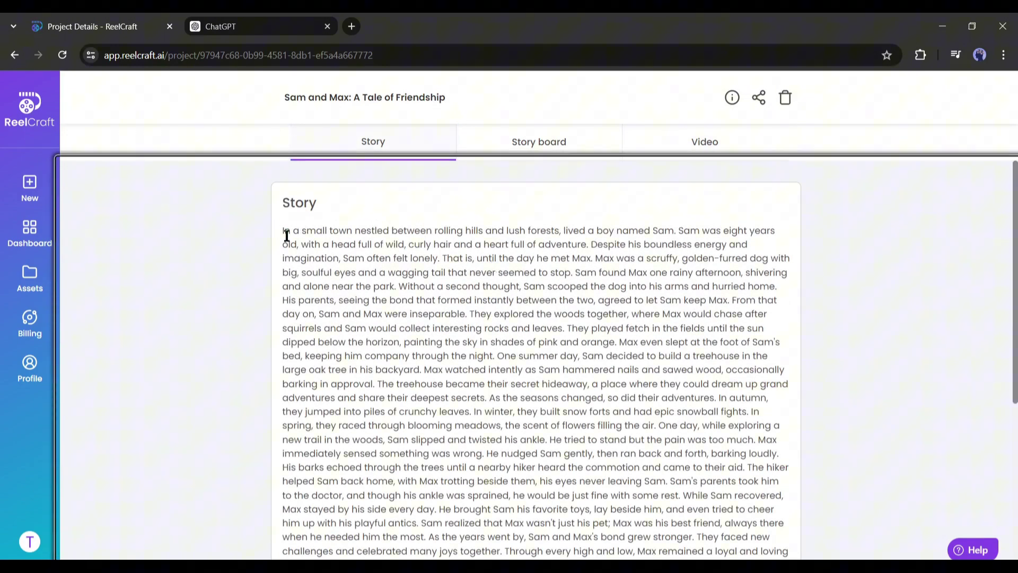
{"action": "left_click_drag", "start_coordinate": [286, 236], "coordinate": [593, 344]}
{"action": "scroll", "coordinate": [636, 318], "scroll_direction": "up", "scroll_amount": 3}
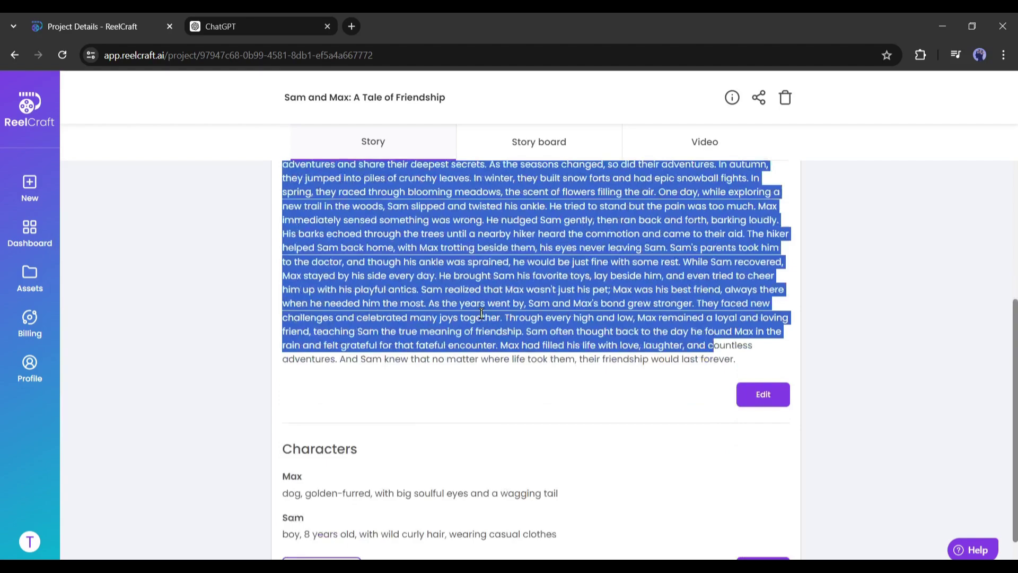
{"action": "left_click", "coordinate": [482, 313]}
{"action": "scroll", "coordinate": [609, 382], "scroll_direction": "up", "scroll_amount": 3}
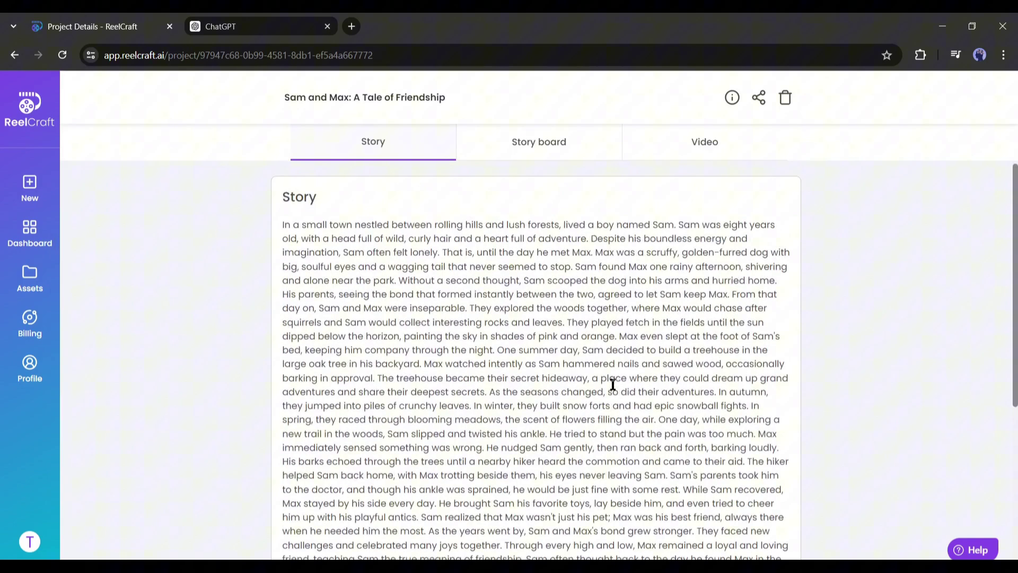
{"action": "scroll", "coordinate": [758, 420], "scroll_direction": "down", "scroll_amount": 3}
Put the story into edit mode, scroll through the text, and cancel without changing it.
{"action": "left_click", "coordinate": [756, 498]}
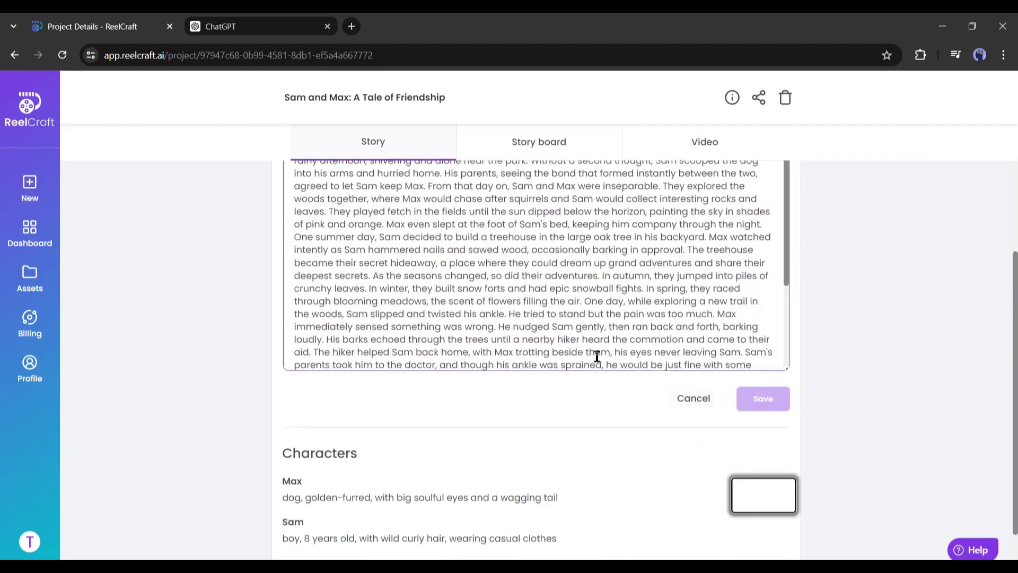
{"action": "scroll", "coordinate": [595, 357], "scroll_direction": "up", "scroll_amount": 3}
{"action": "scroll", "coordinate": [543, 316], "scroll_direction": "down", "scroll_amount": 3}
{"action": "scroll", "coordinate": [613, 456], "scroll_direction": "down", "scroll_amount": 3}
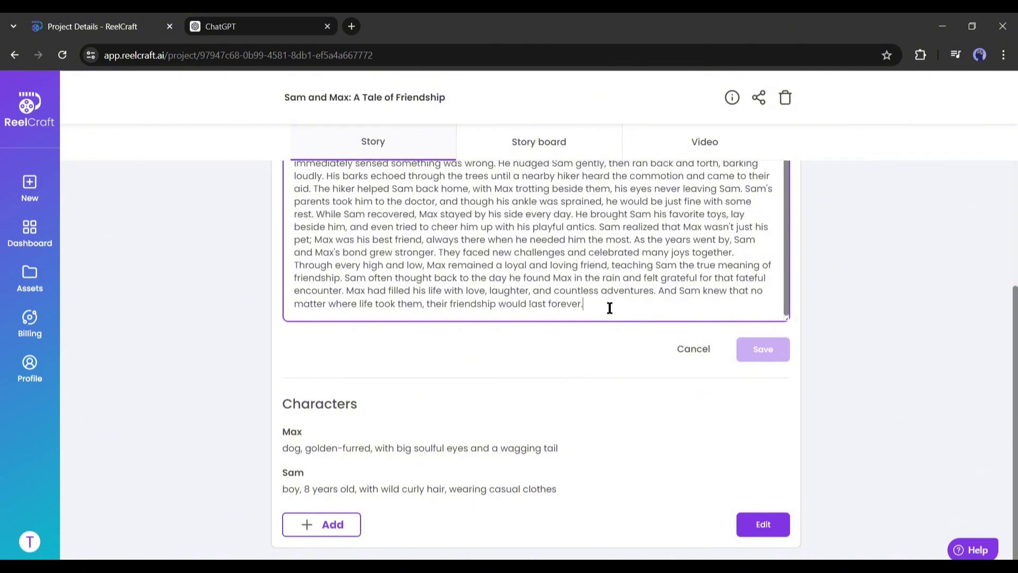
{"action": "scroll", "coordinate": [610, 276], "scroll_direction": "up", "scroll_amount": 3}
{"action": "scroll", "coordinate": [598, 241], "scroll_direction": "down", "scroll_amount": 3}
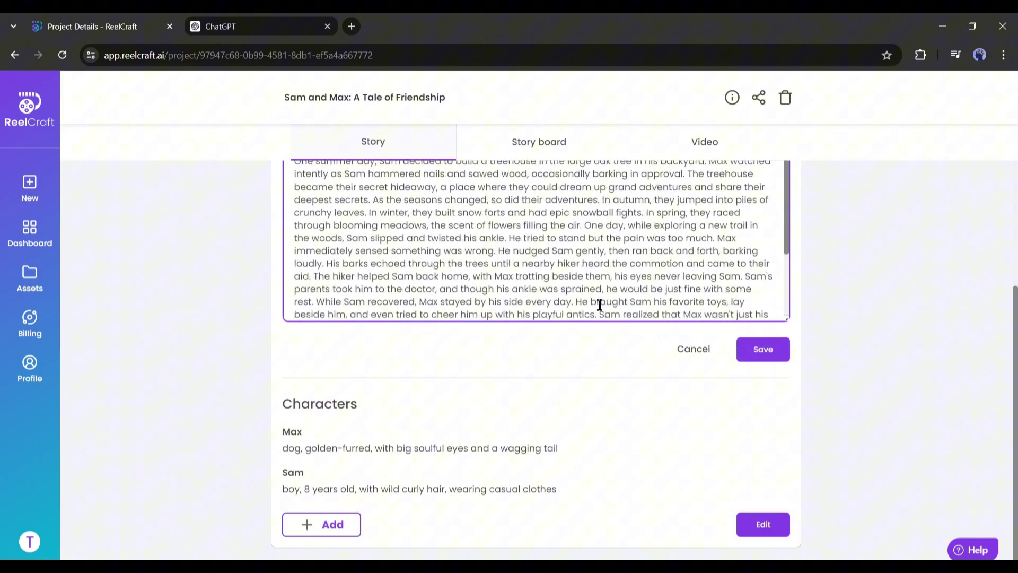
{"action": "scroll", "coordinate": [536, 246], "scroll_direction": "up", "scroll_amount": 2}
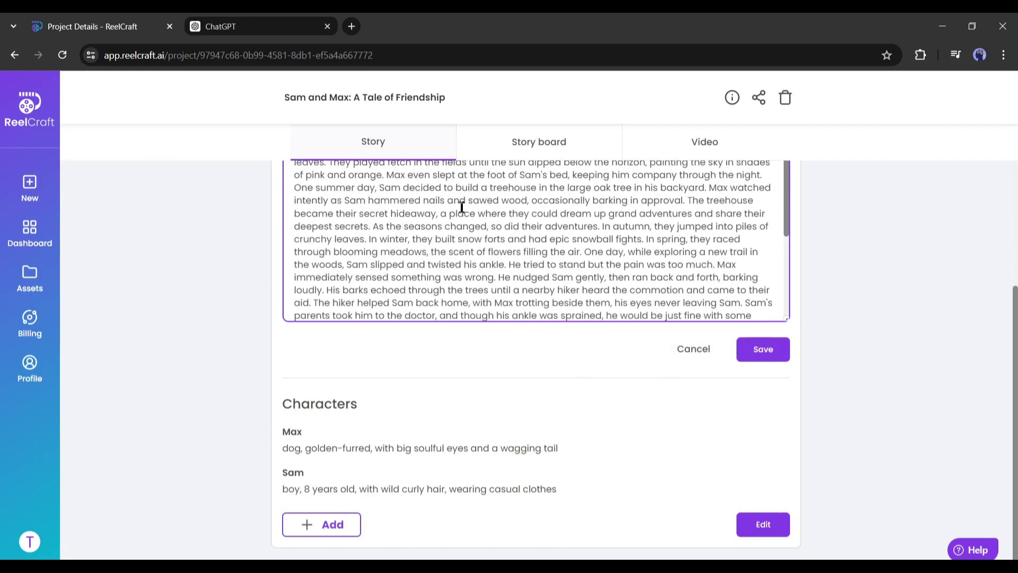
{"action": "scroll", "coordinate": [416, 202], "scroll_direction": "up", "scroll_amount": 5}
{"action": "scroll", "coordinate": [536, 201], "scroll_direction": "down", "scroll_amount": 5}
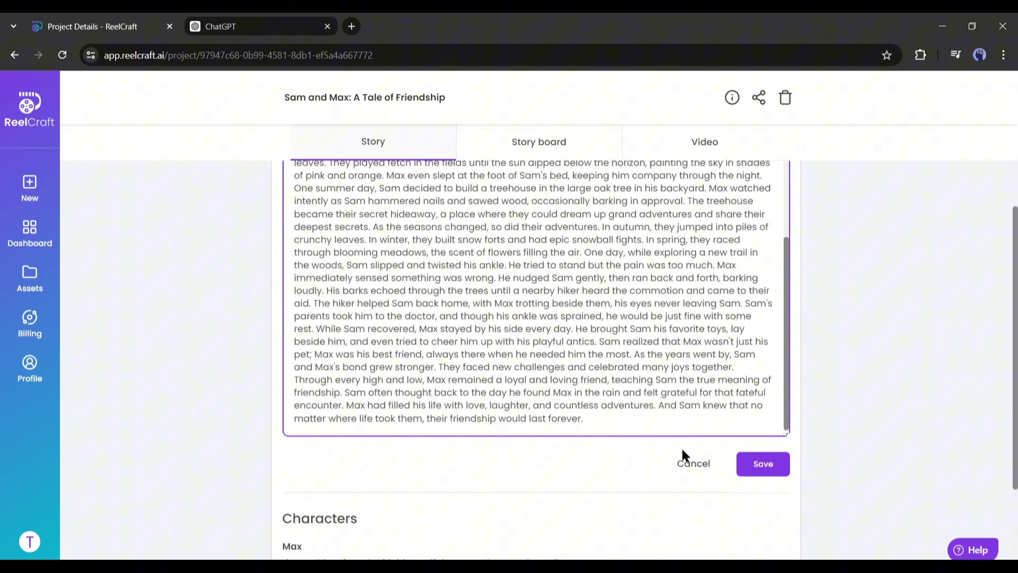
{"action": "left_click", "coordinate": [688, 462]}
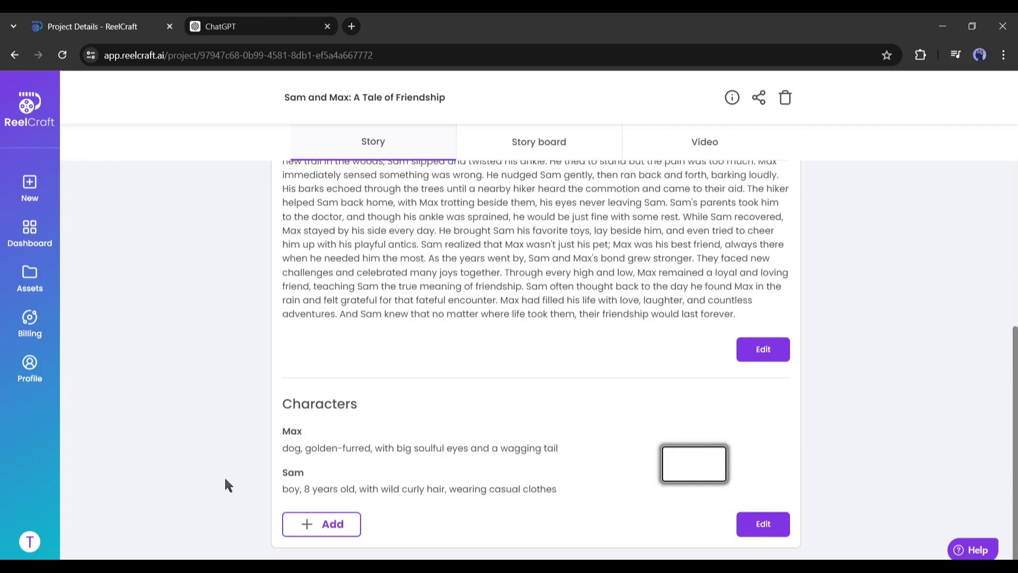
{"action": "left_click_drag", "start_coordinate": [294, 404], "coordinate": [411, 416]}
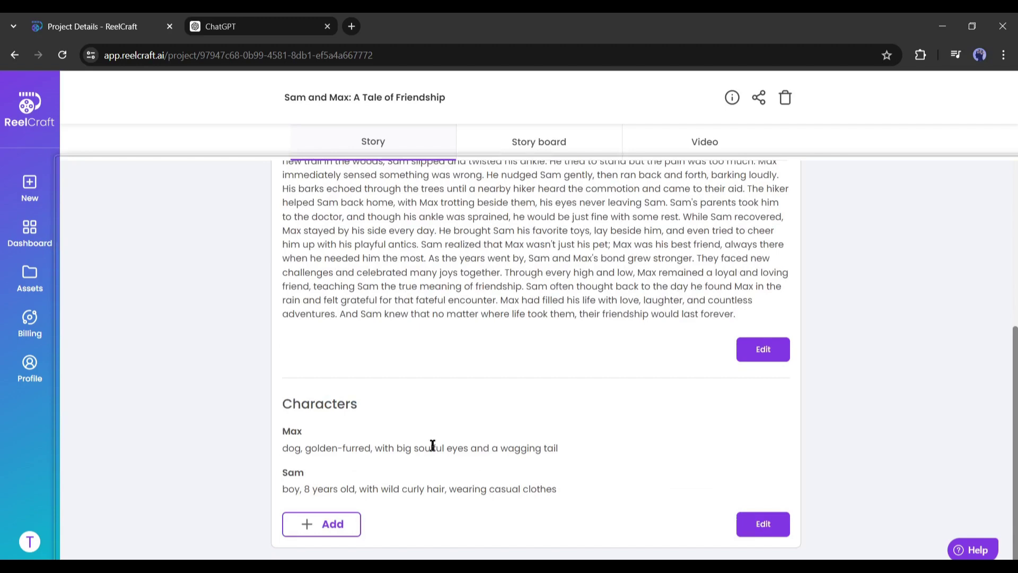
{"action": "left_click", "coordinate": [755, 520]}
{"action": "scroll", "coordinate": [325, 427], "scroll_direction": "down", "scroll_amount": 3}
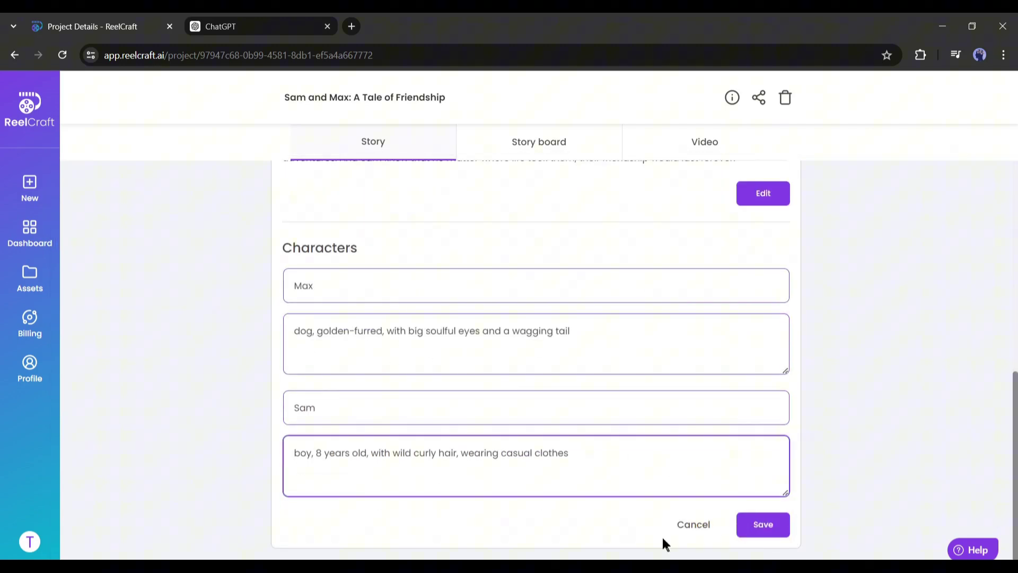
{"action": "left_click", "coordinate": [687, 532]}
{"action": "left_click", "coordinate": [320, 523]}
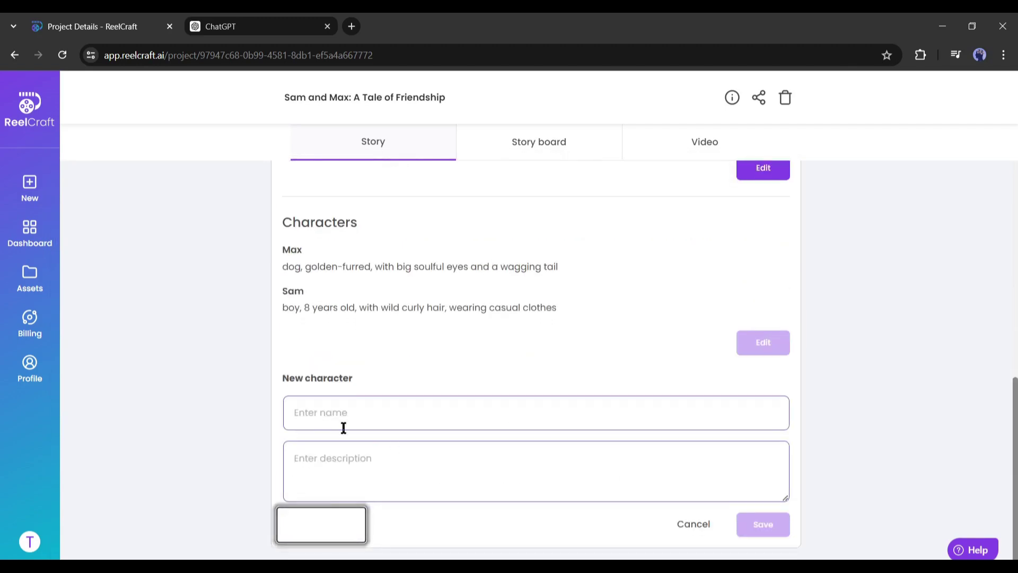
{"action": "left_click", "coordinate": [405, 424]}
{"action": "left_click", "coordinate": [422, 463]}
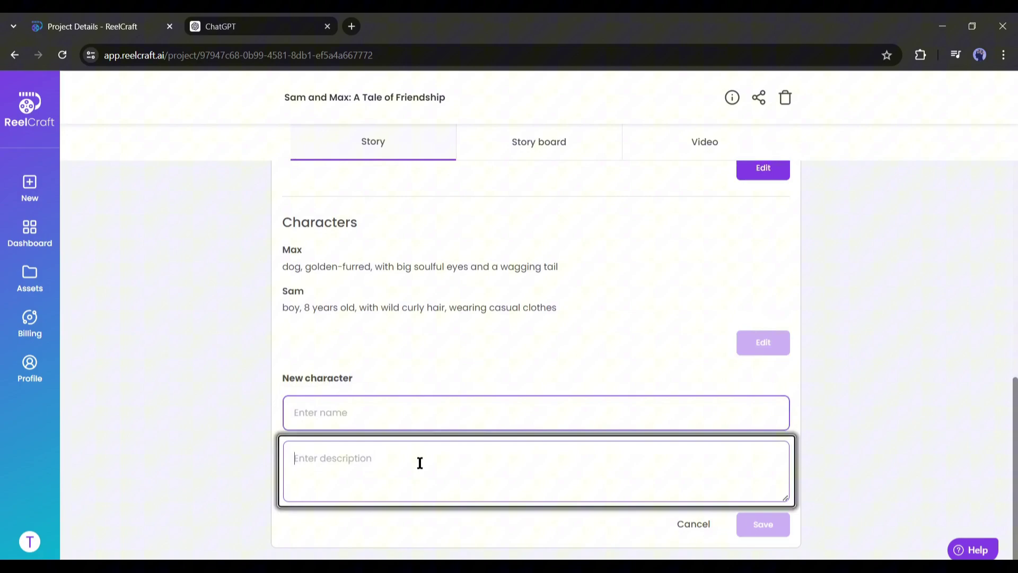
{"action": "left_click", "coordinate": [695, 530]}
{"action": "scroll", "coordinate": [469, 463], "scroll_direction": "up", "scroll_amount": 5}
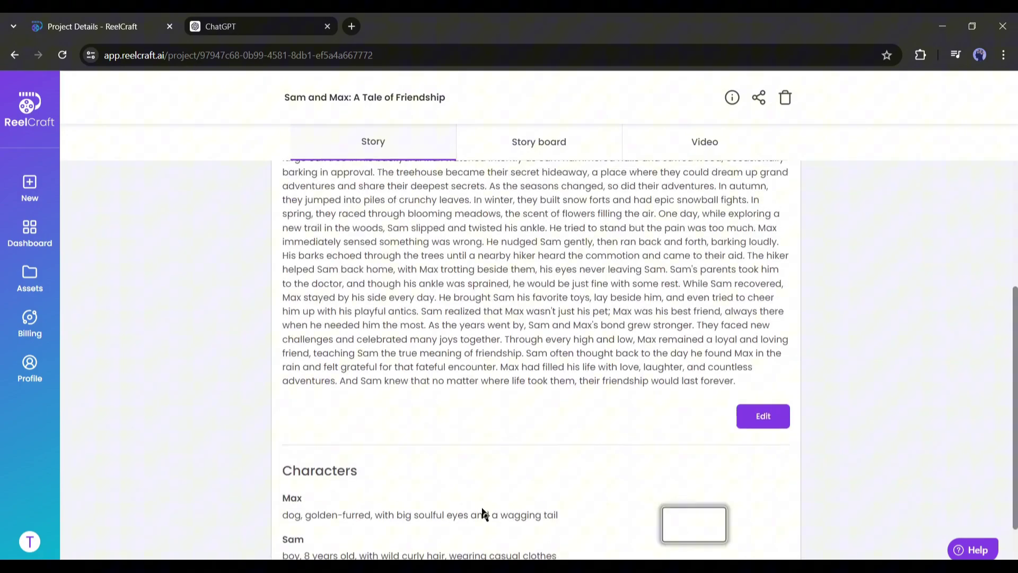
In the storyboard, change Scene 1 Image 1's prompt from 'medium' to 'long' shot and save.
{"action": "left_click", "coordinate": [546, 151]}
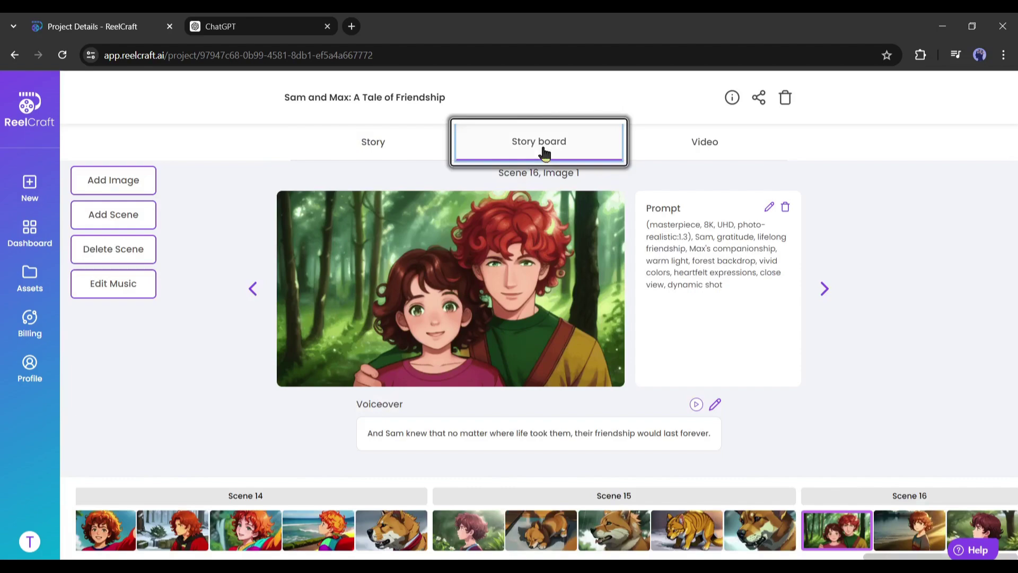
{"action": "left_click_drag", "start_coordinate": [878, 557], "coordinate": [61, 554]}
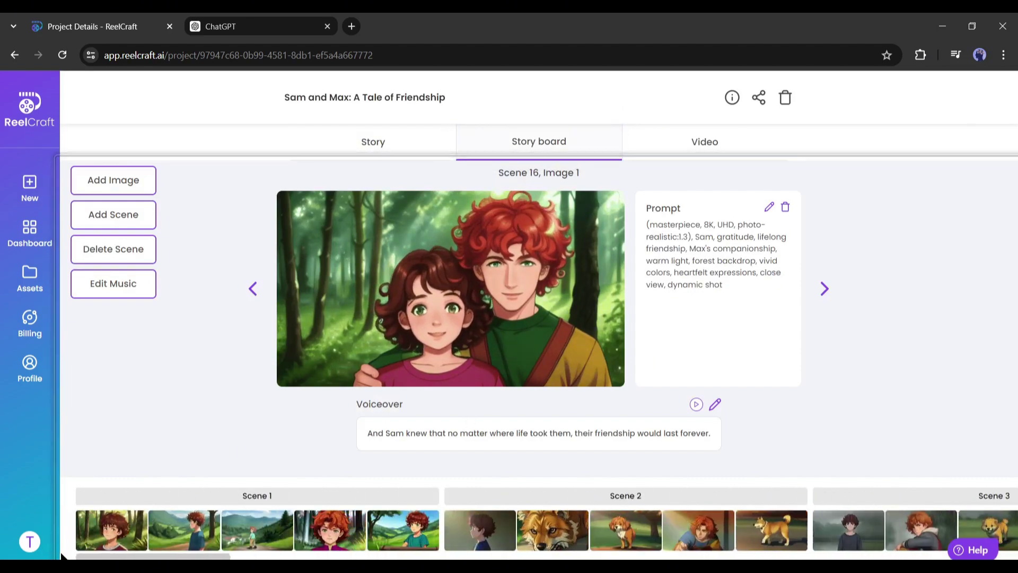
{"action": "left_click", "coordinate": [111, 530]}
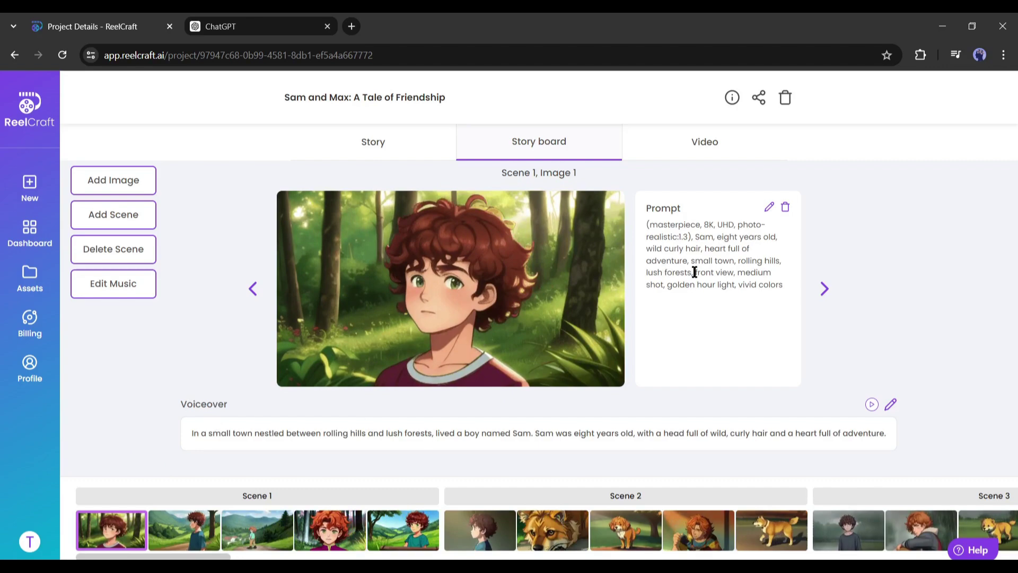
{"action": "left_click", "coordinate": [768, 210]}
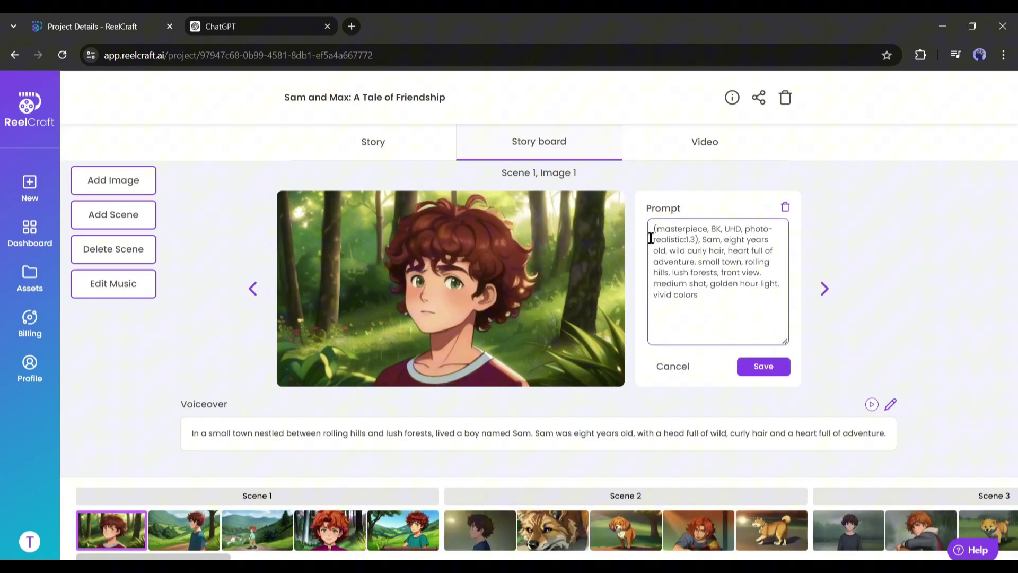
{"action": "double_click", "coordinate": [663, 284]}
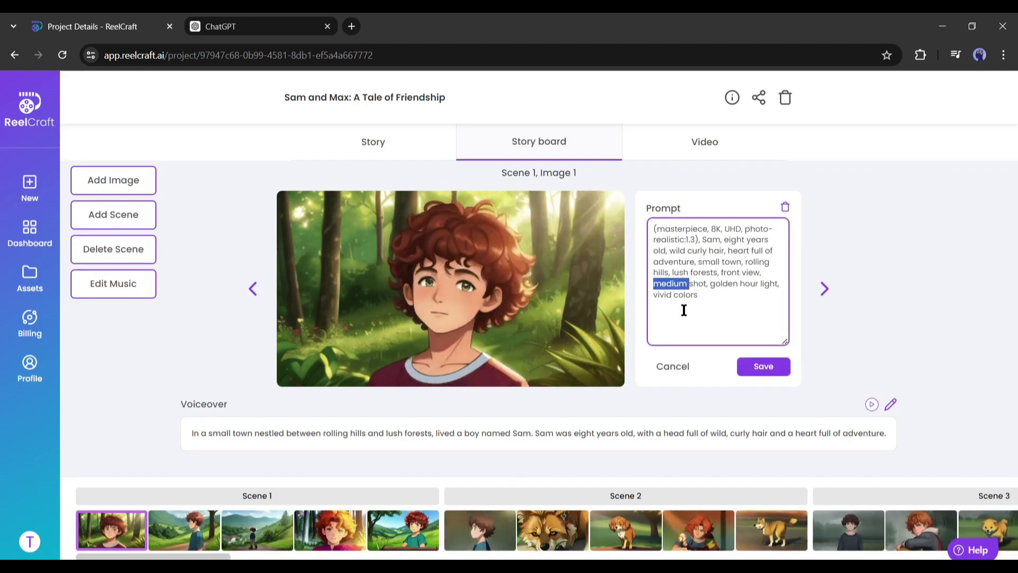
{"action": "type", "text": "long"}
{"action": "left_click", "coordinate": [770, 374]}
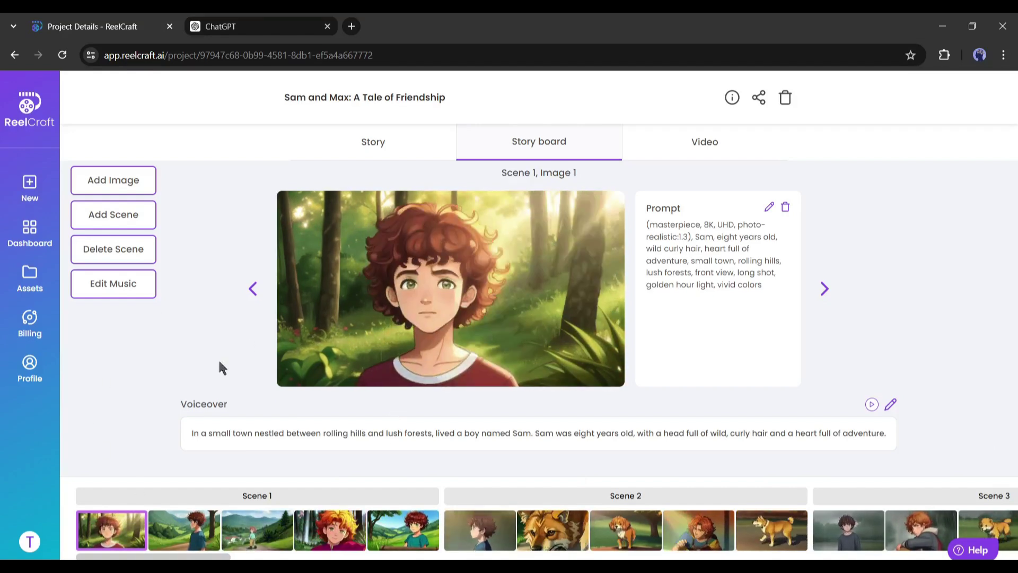
{"action": "left_click", "coordinate": [871, 405]}
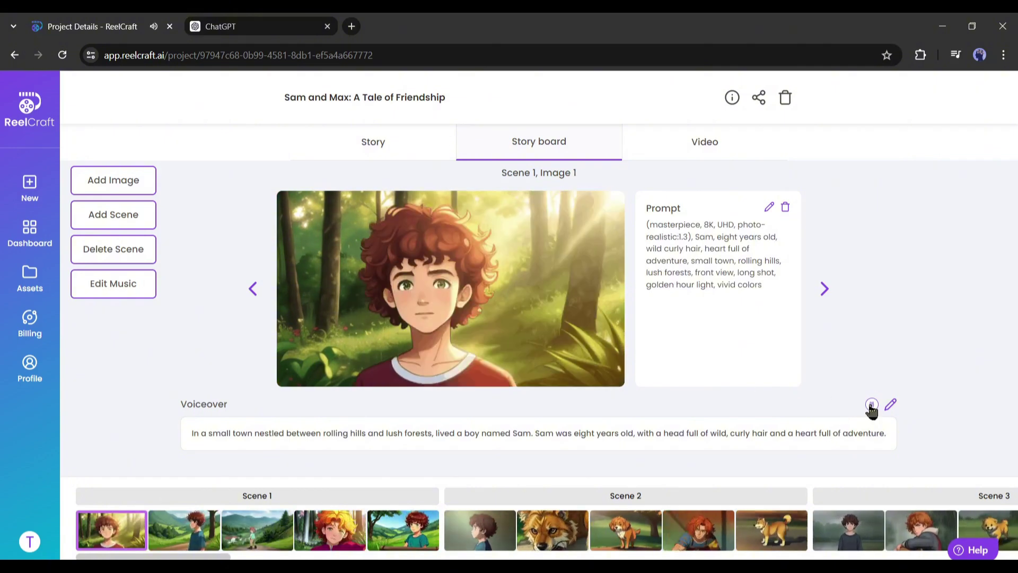
{"action": "left_click", "coordinate": [872, 405]}
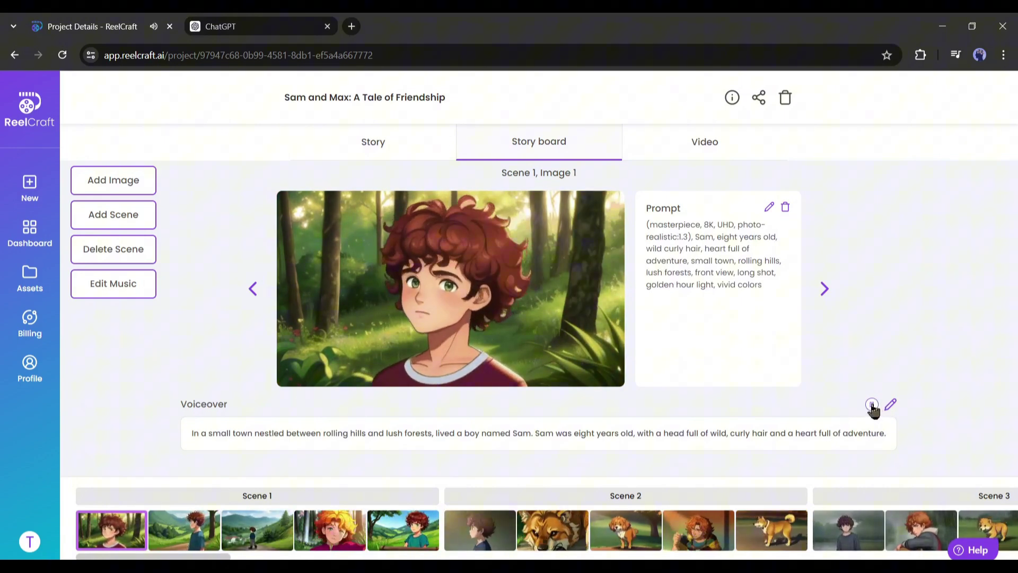
{"action": "left_click", "coordinate": [891, 406]}
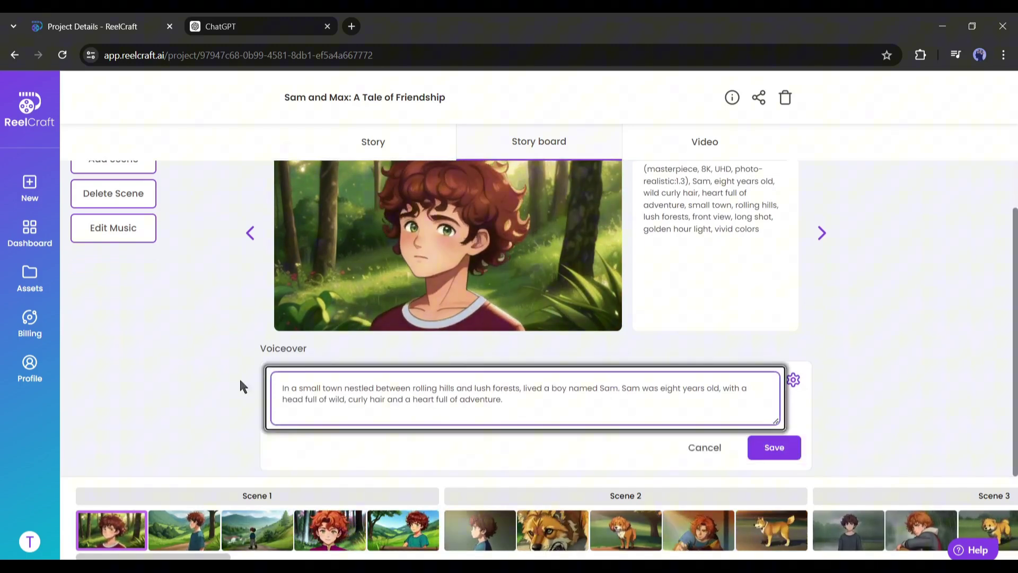
{"action": "left_click_drag", "start_coordinate": [406, 399], "coordinate": [609, 398]}
{"action": "left_click", "coordinate": [594, 399]}
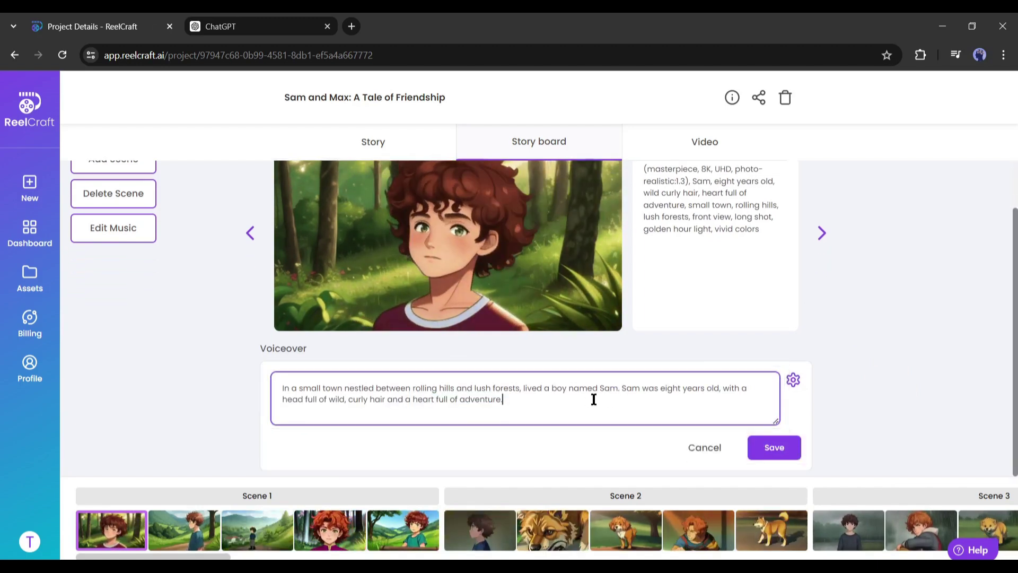
{"action": "left_click", "coordinate": [794, 380]}
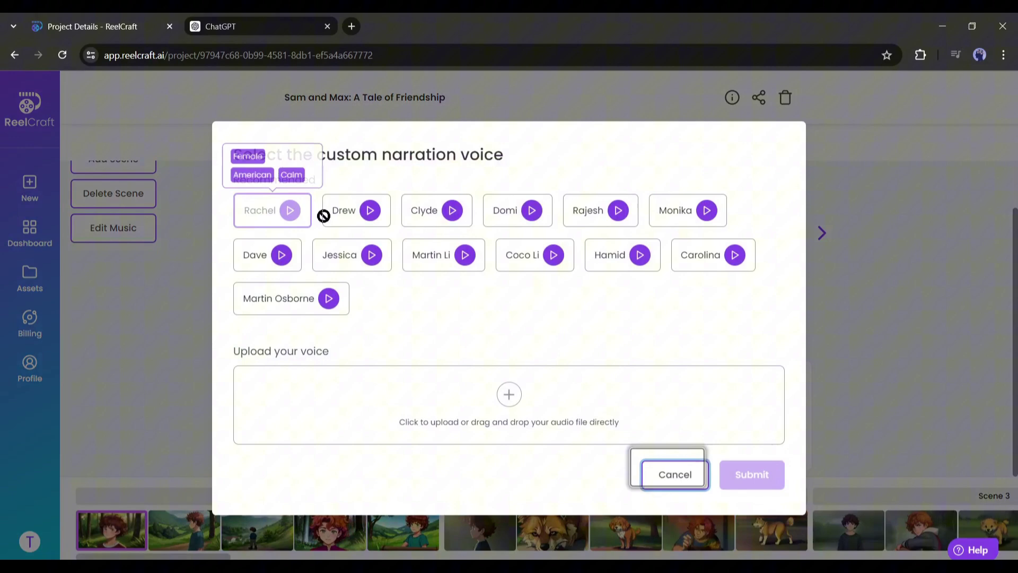
{"action": "left_click", "coordinate": [666, 475]}
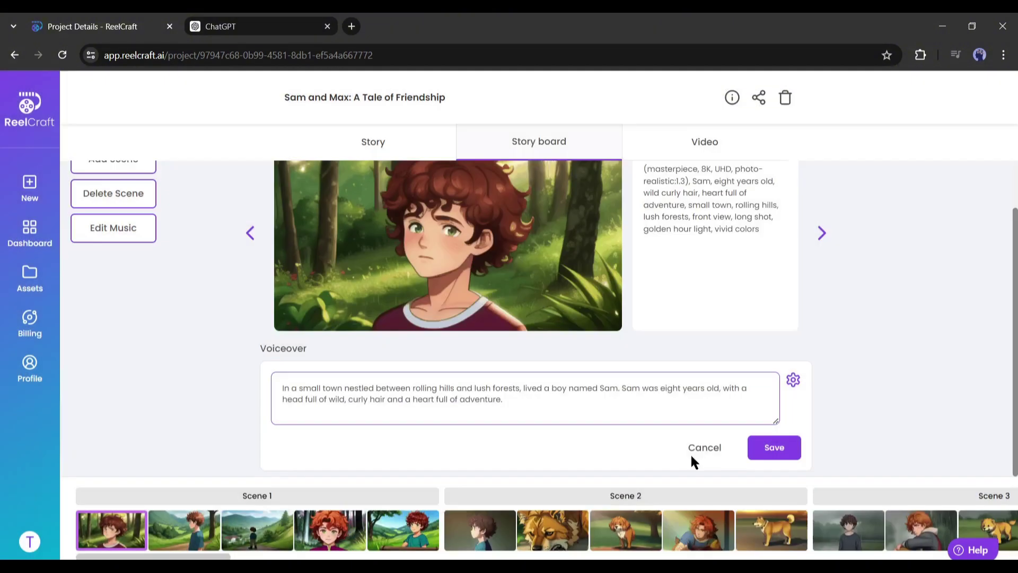
{"action": "left_click", "coordinate": [771, 448]}
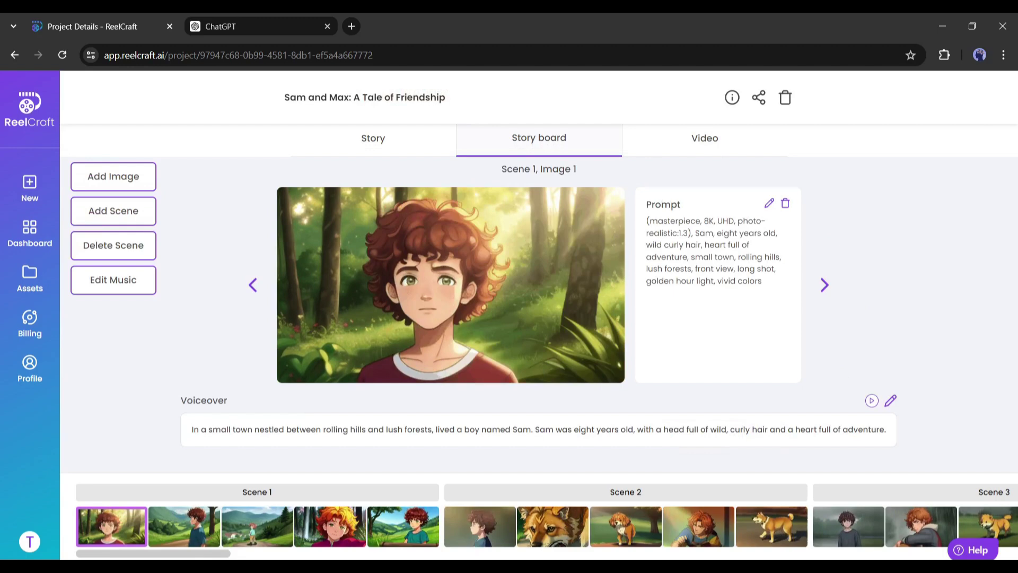
Paste the curly-haired boy description as an animation prompt, browse Select and Search Image, then cancel.
{"action": "left_click", "coordinate": [130, 183]}
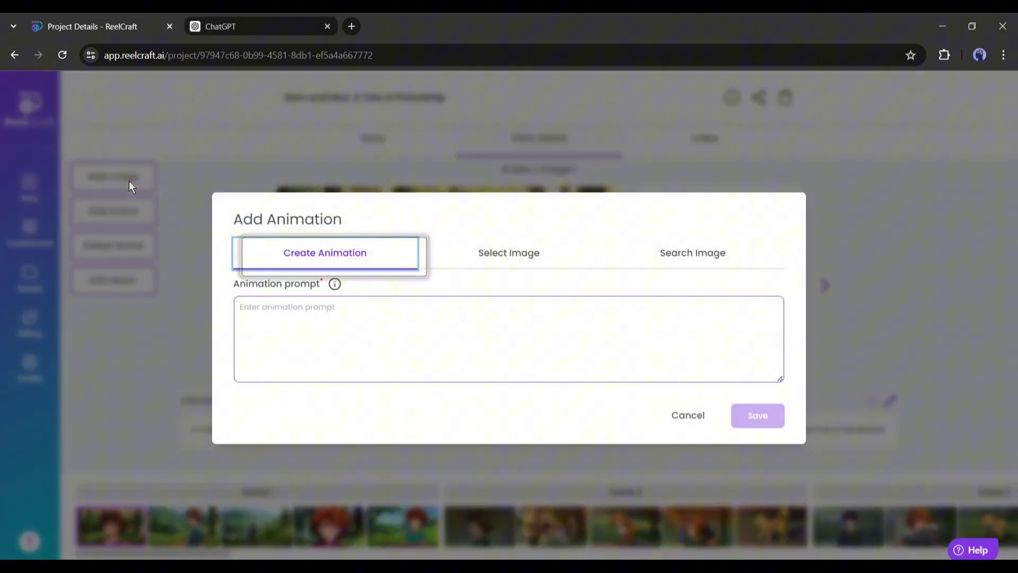
{"action": "left_click", "coordinate": [363, 319]}
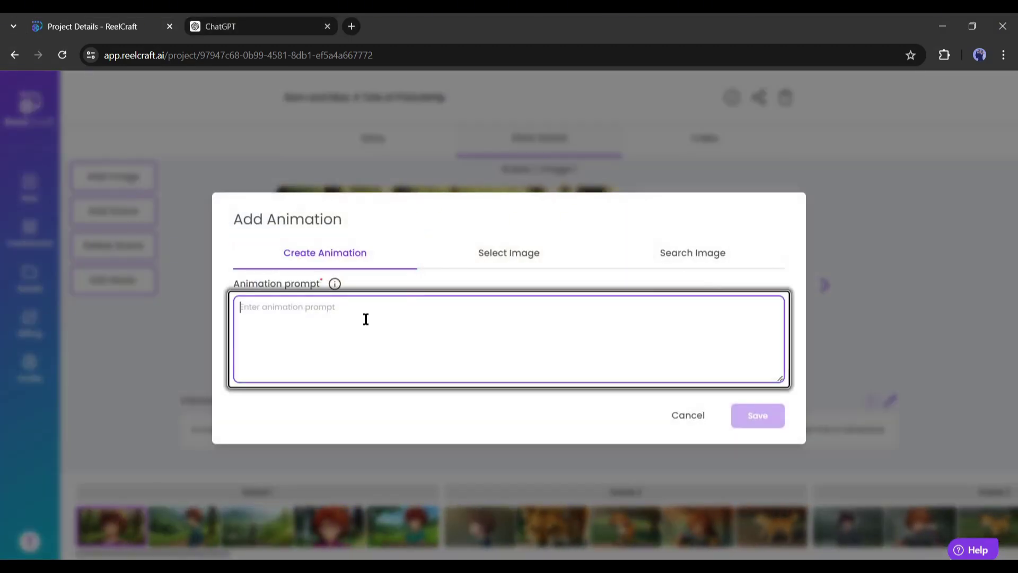
{"action": "type", "text": "boy, 8 years old, with wild curly hair"}
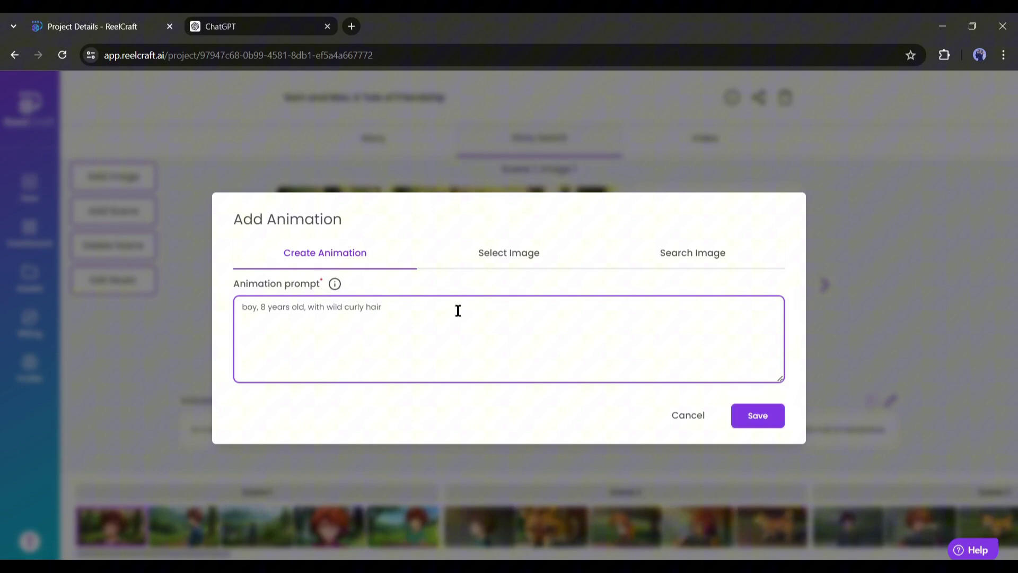
{"action": "left_click", "coordinate": [506, 264]}
{"action": "left_click", "coordinate": [761, 253]}
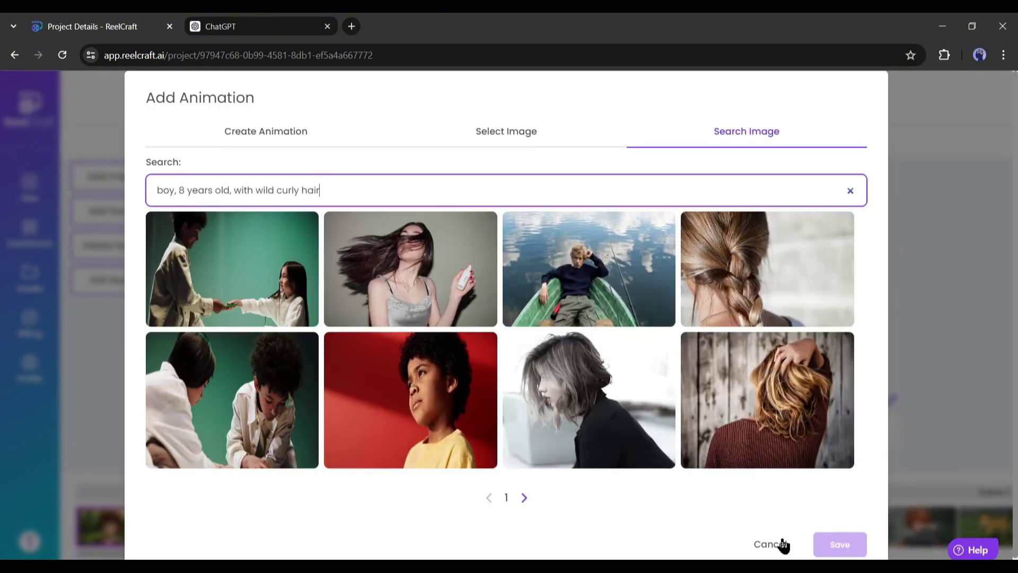
{"action": "left_click", "coordinate": [783, 544]}
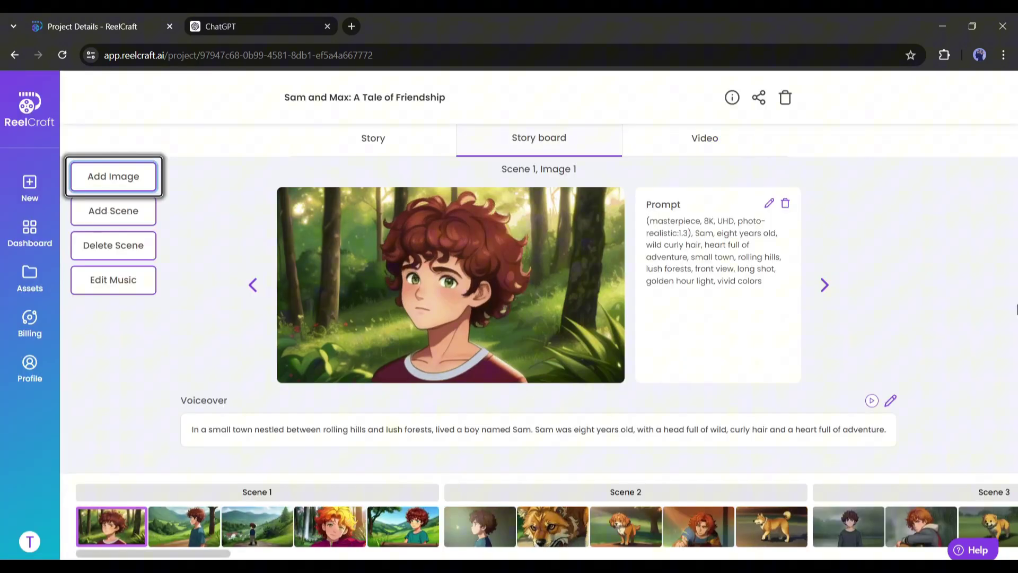
Add a scene voiced 'Today We will learn about friendship' with the current voice and a second animation slot.
{"action": "left_click", "coordinate": [96, 212]}
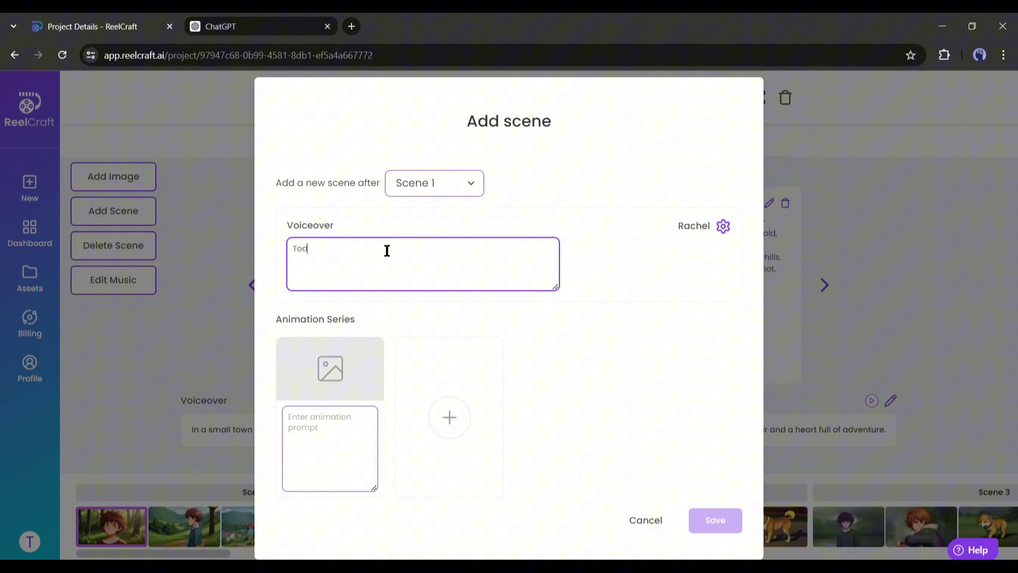
{"action": "left_click", "coordinate": [723, 225]}
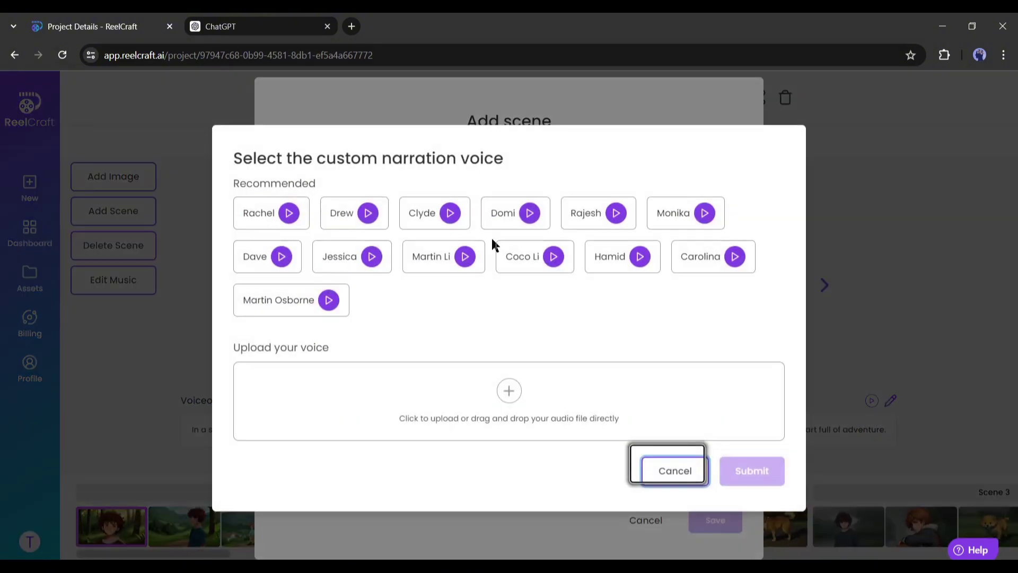
{"action": "left_click", "coordinate": [672, 468]}
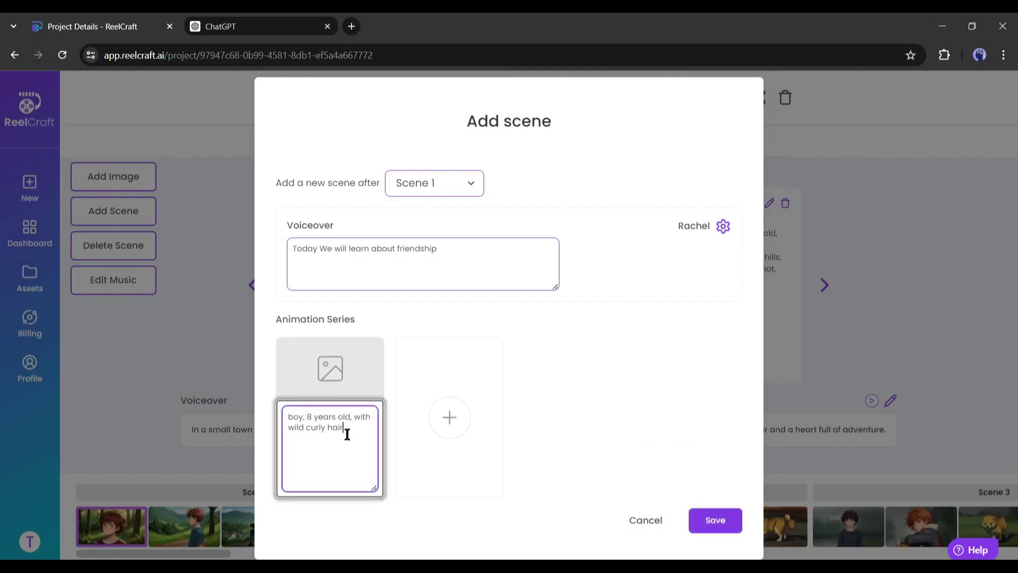
{"action": "left_click", "coordinate": [460, 494]}
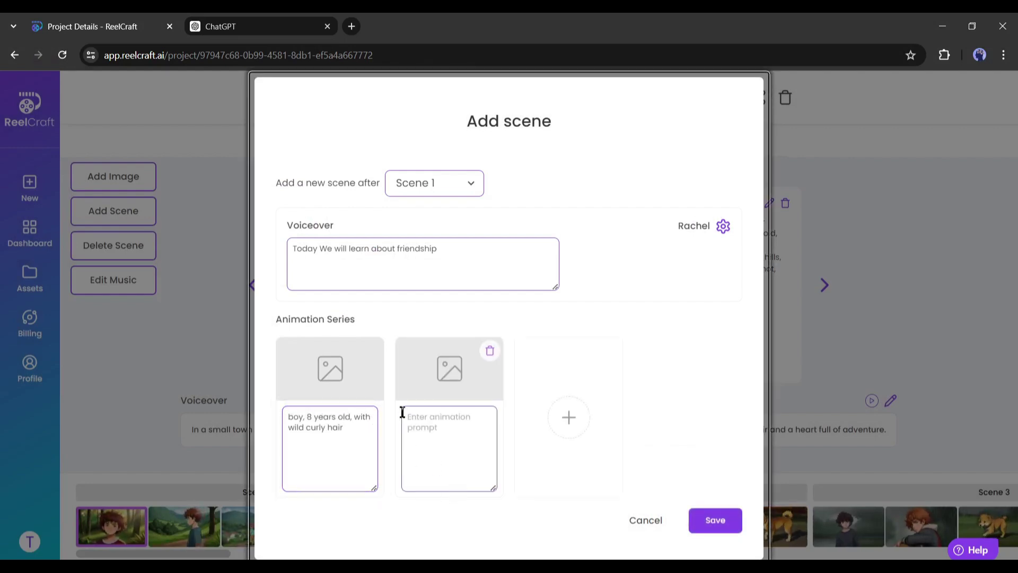
{"action": "left_click", "coordinate": [470, 435]}
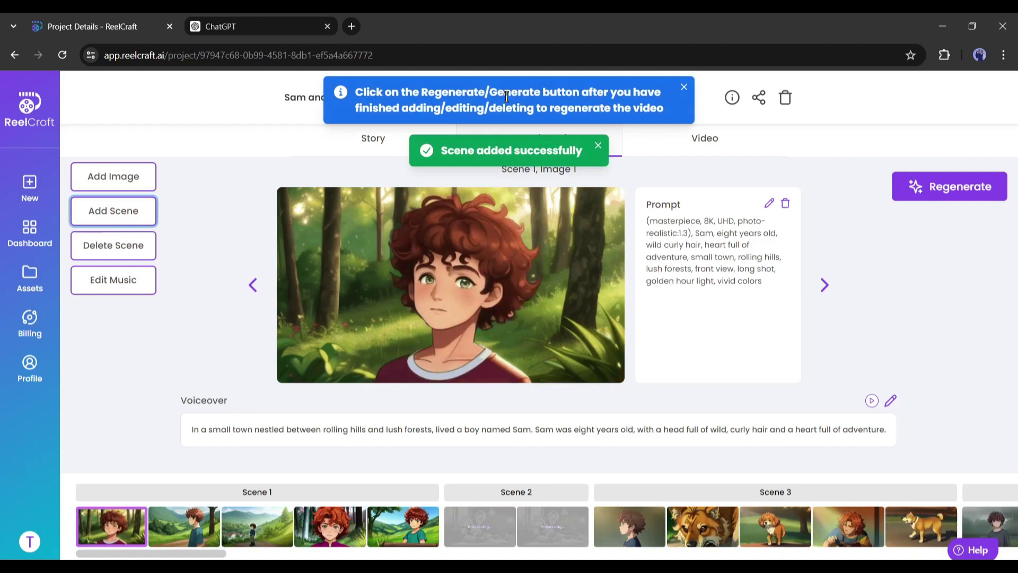
{"action": "left_click", "coordinate": [599, 147]}
{"action": "left_click", "coordinate": [684, 87]}
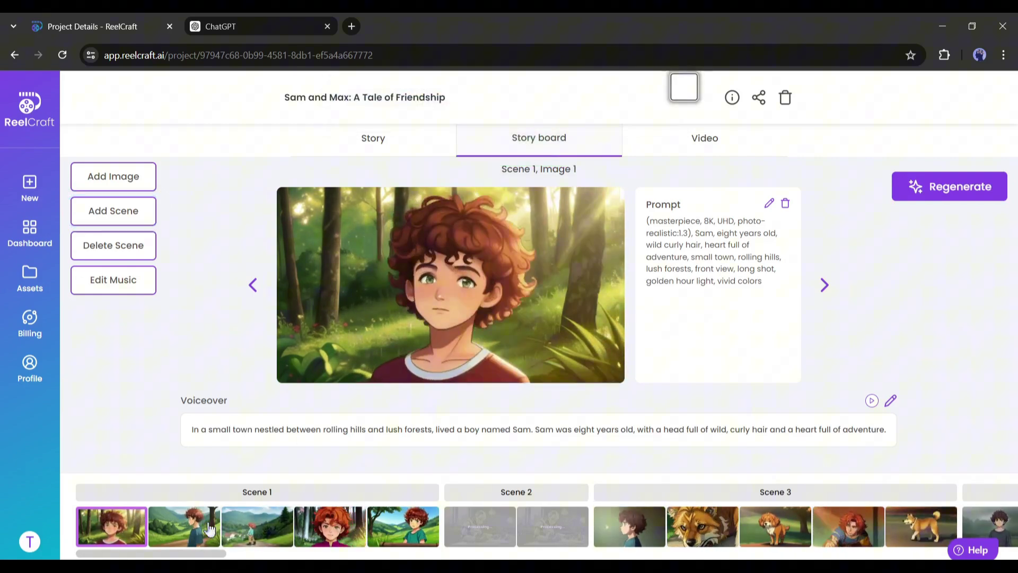
{"action": "left_click", "coordinate": [105, 250]}
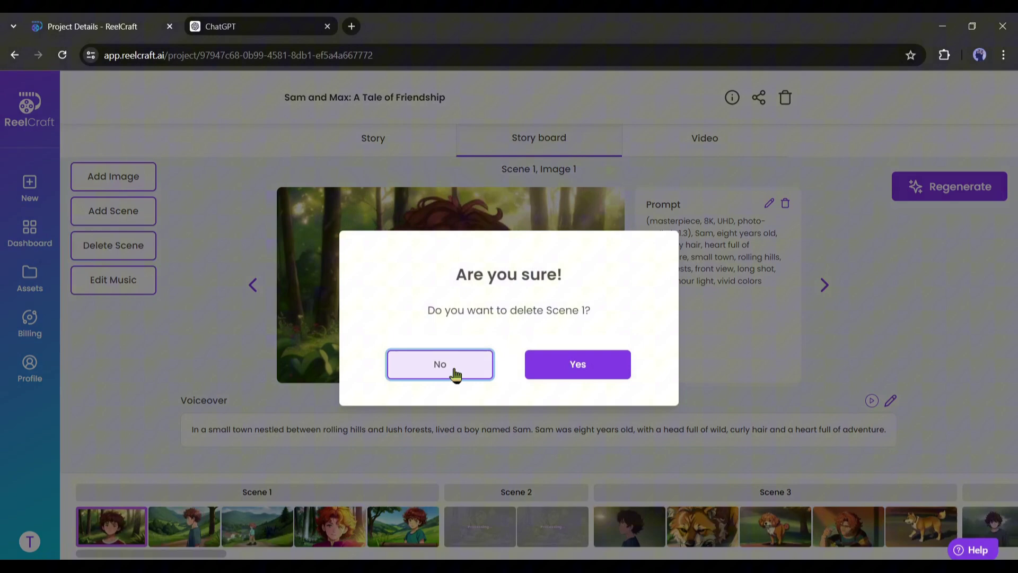
{"action": "left_click", "coordinate": [432, 365]}
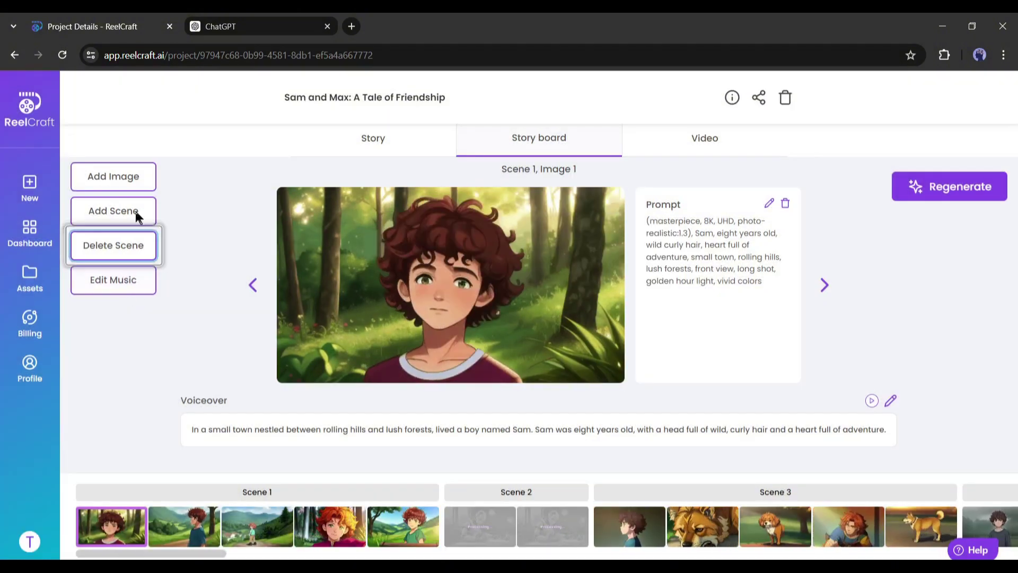
{"action": "left_click", "coordinate": [102, 281]}
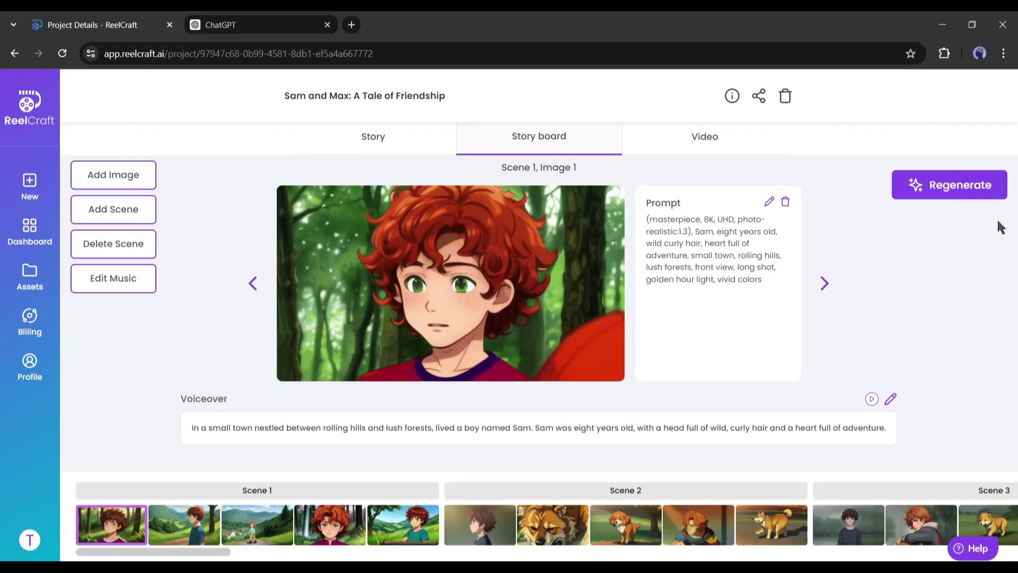
Regenerate the video and preview it, scrubbing to 0:12, back to 0:06, then the opening frame.
{"action": "left_click", "coordinate": [950, 188]}
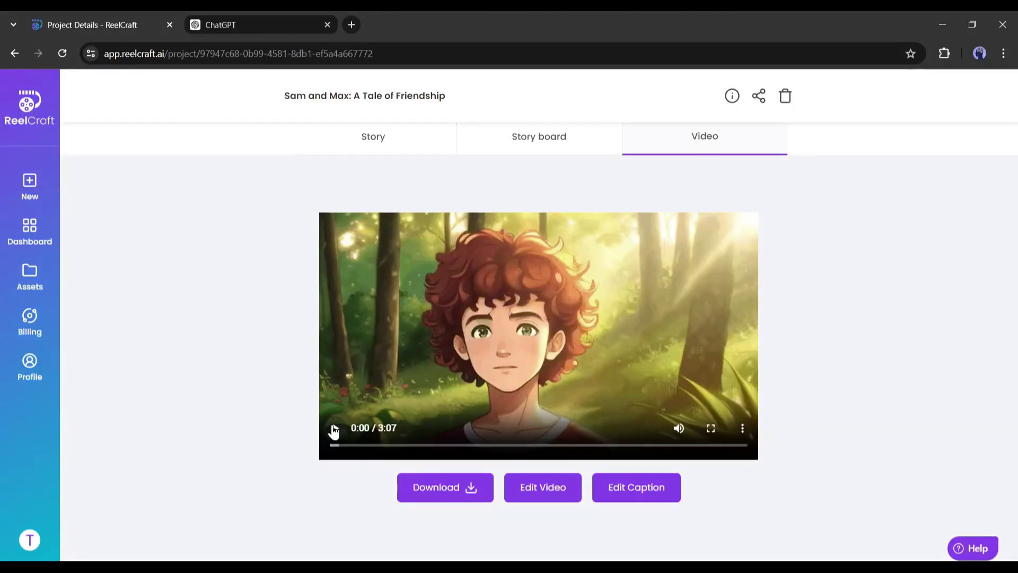
{"action": "left_click", "coordinate": [334, 428]}
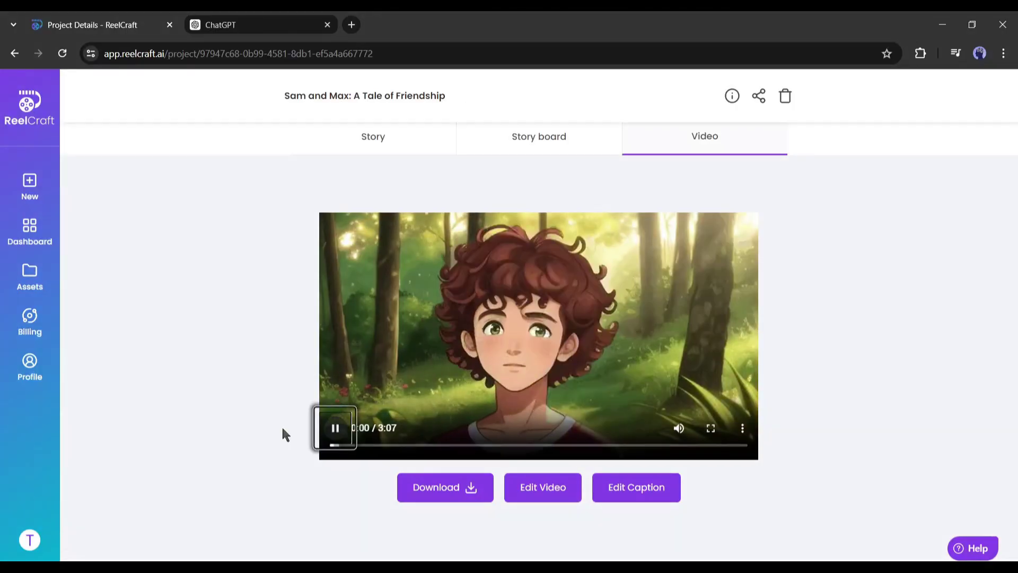
{"action": "left_click_drag", "start_coordinate": [352, 455], "coordinate": [369, 453]}
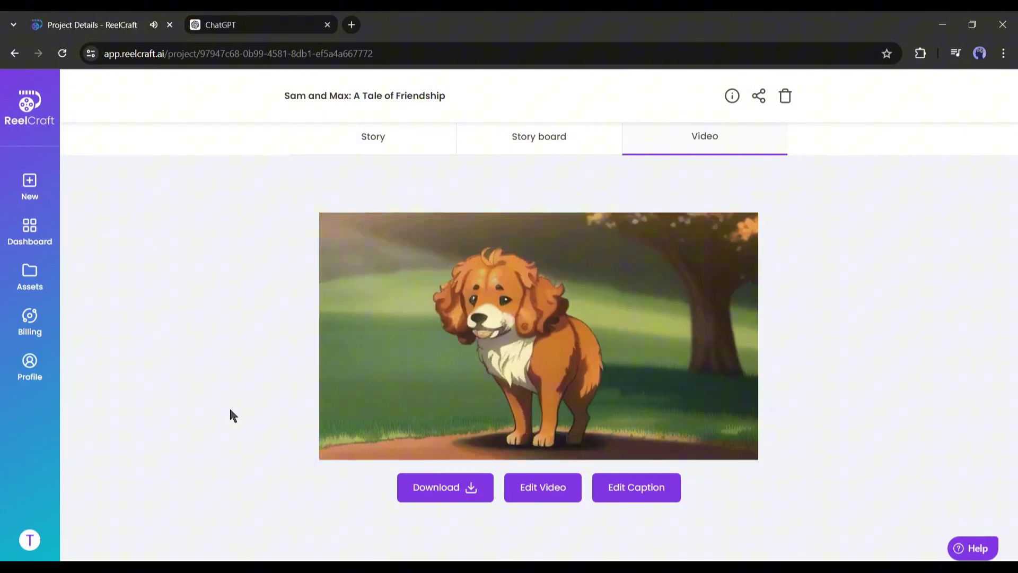
{"action": "mouse_move", "coordinate": [424, 389]}
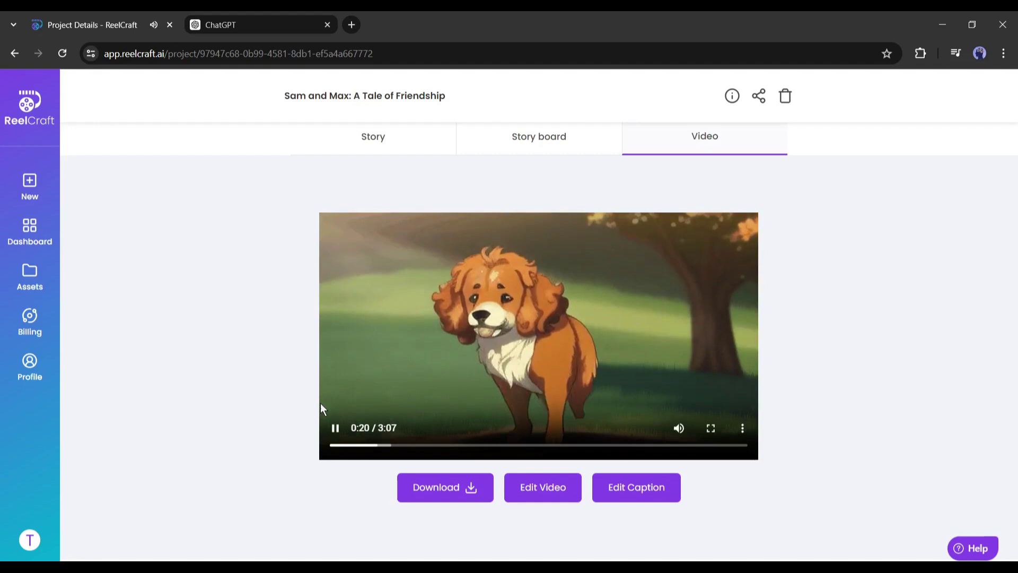
{"action": "left_click", "coordinate": [335, 427]}
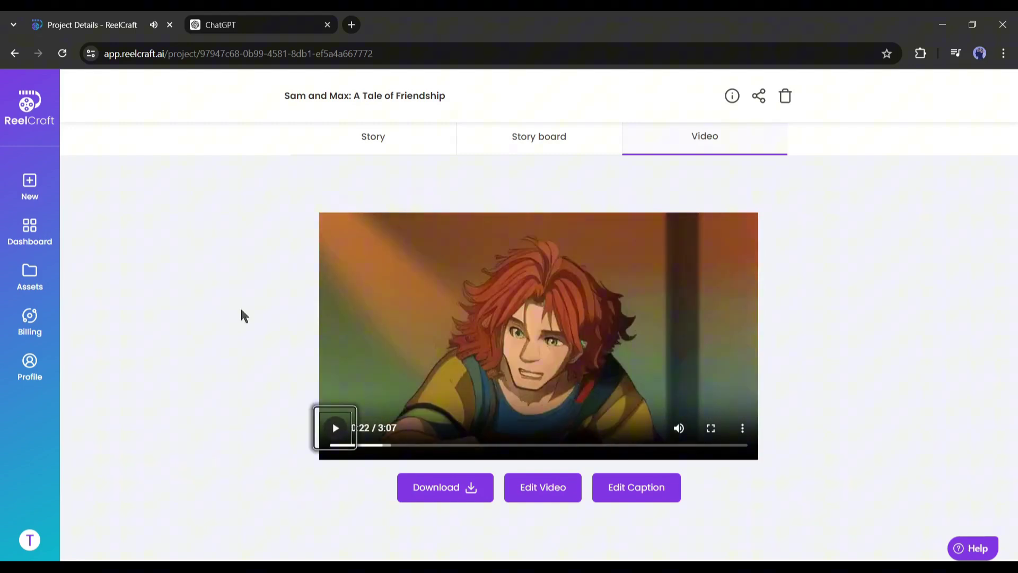
{"action": "left_click", "coordinate": [299, 515]}
{"action": "left_click_drag", "start_coordinate": [377, 450], "coordinate": [347, 448]}
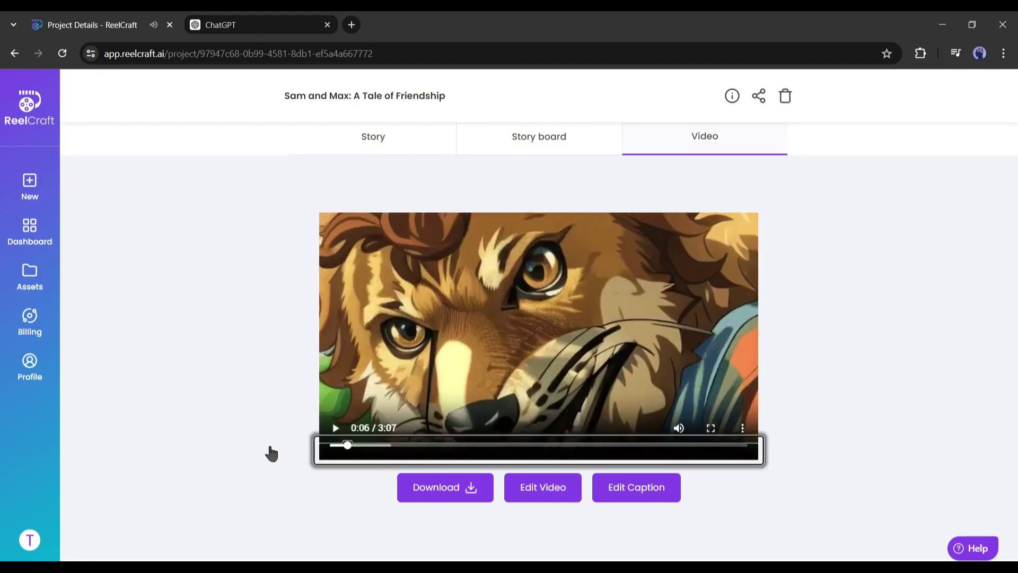
{"action": "left_click", "coordinate": [253, 401]}
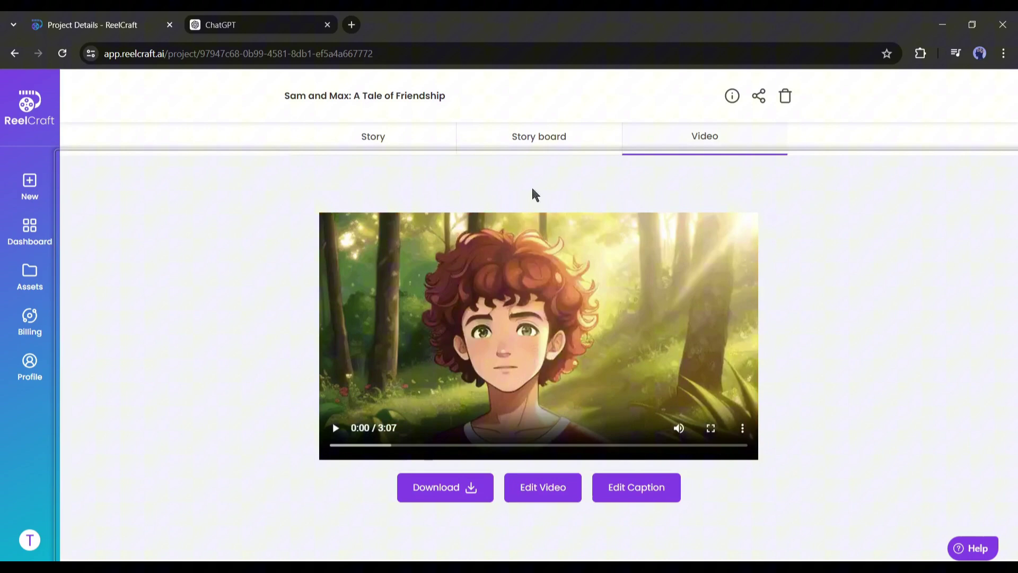
In the video editor, upload the cat picture overlay, move it top-right, and shrink it to a strip.
{"action": "left_click", "coordinate": [536, 491]}
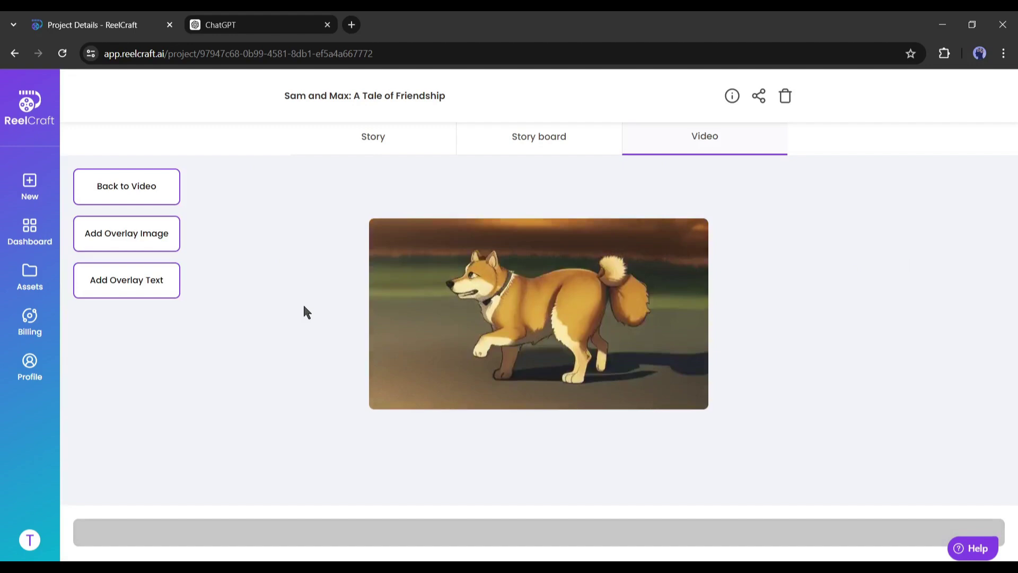
{"action": "left_click_drag", "start_coordinate": [126, 482], "coordinate": [150, 482]}
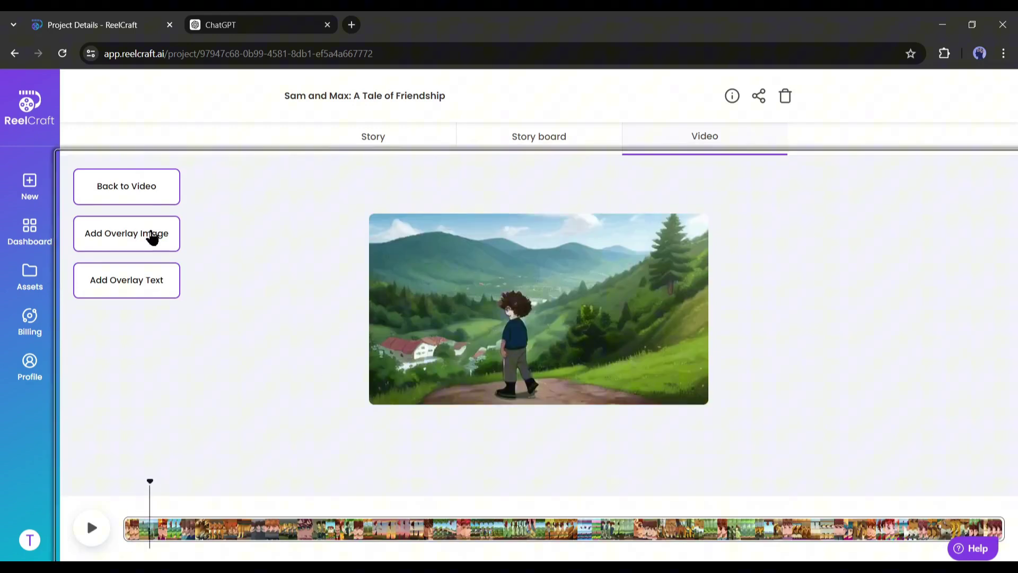
{"action": "left_click", "coordinate": [152, 234]}
{"action": "left_click", "coordinate": [462, 283]}
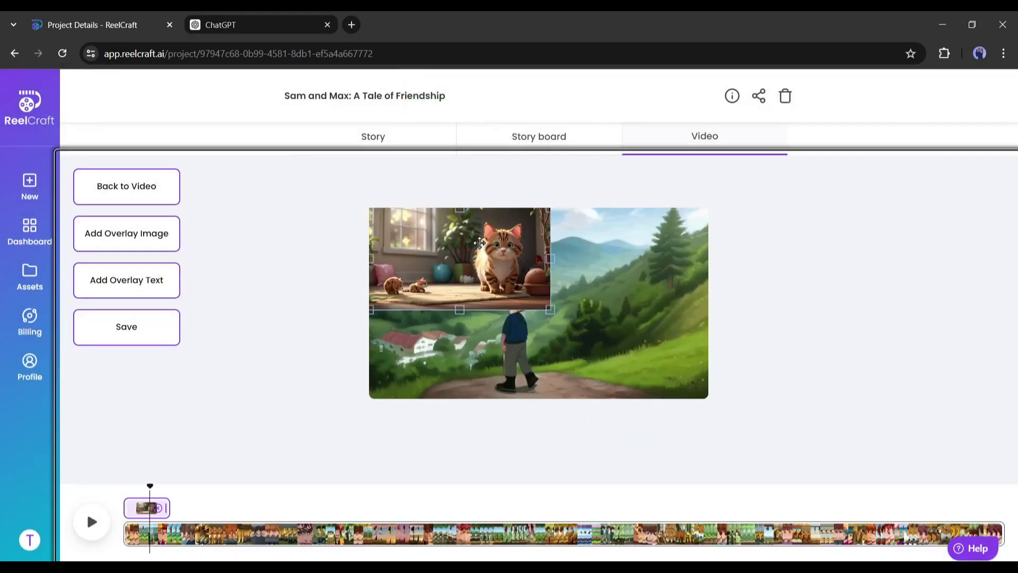
{"action": "left_click_drag", "start_coordinate": [467, 238], "coordinate": [569, 263]}
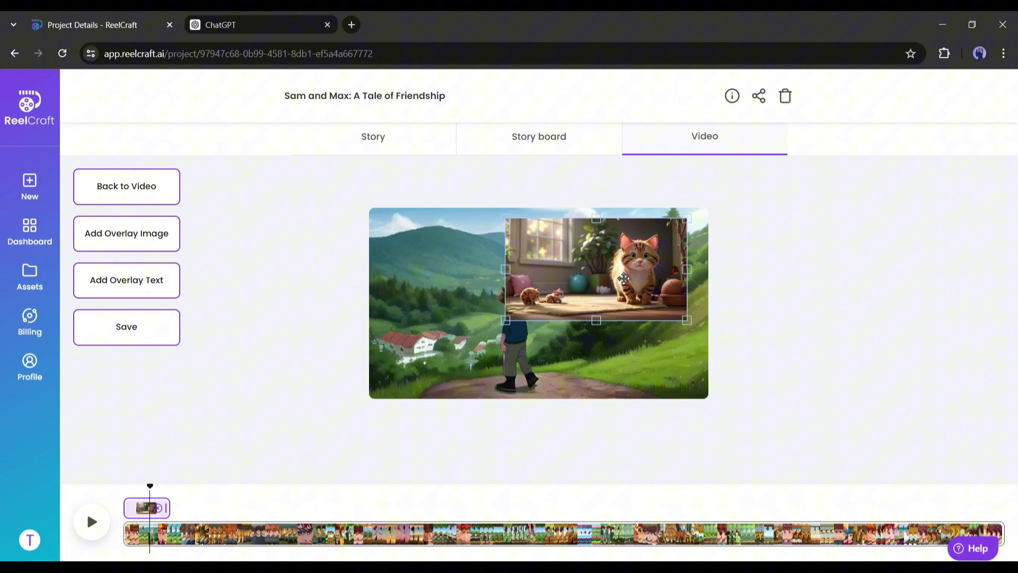
{"action": "left_click_drag", "start_coordinate": [686, 319], "coordinate": [338, 175]}
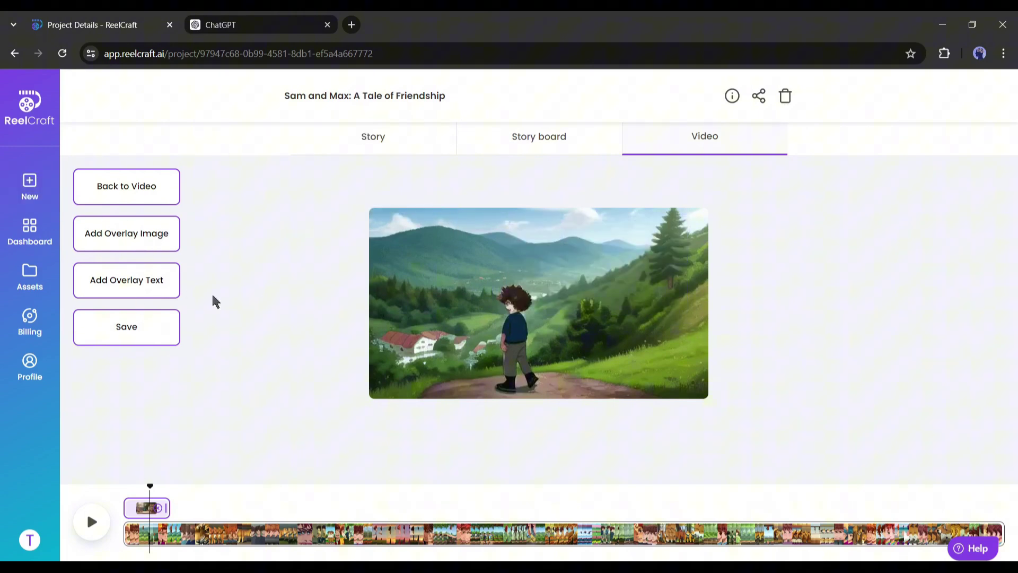
Add a text overlay reading 'AI Lockup' at size 35, removing the cat picture overlay.
{"action": "left_click", "coordinate": [142, 290]}
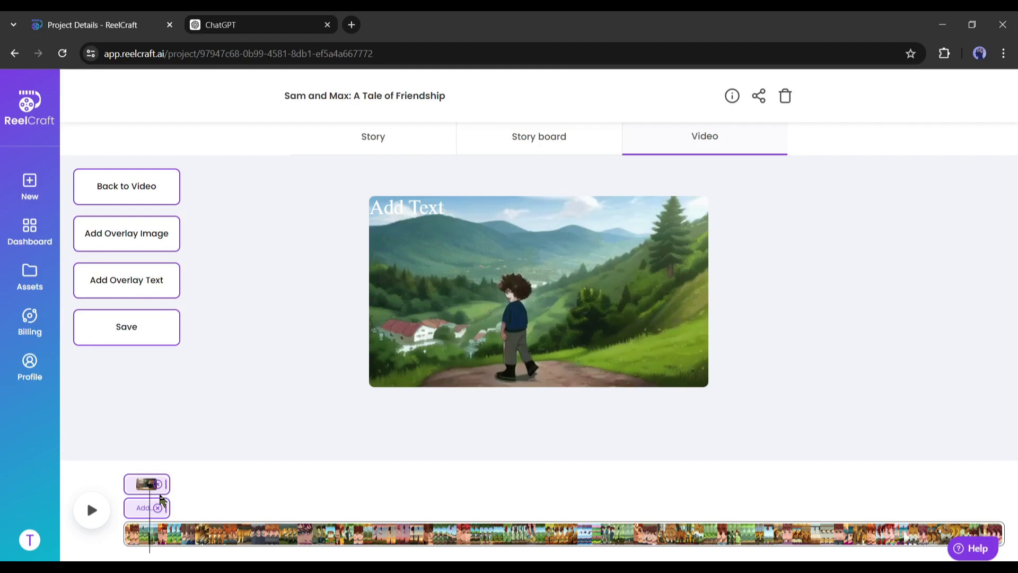
{"action": "left_click", "coordinate": [158, 484]}
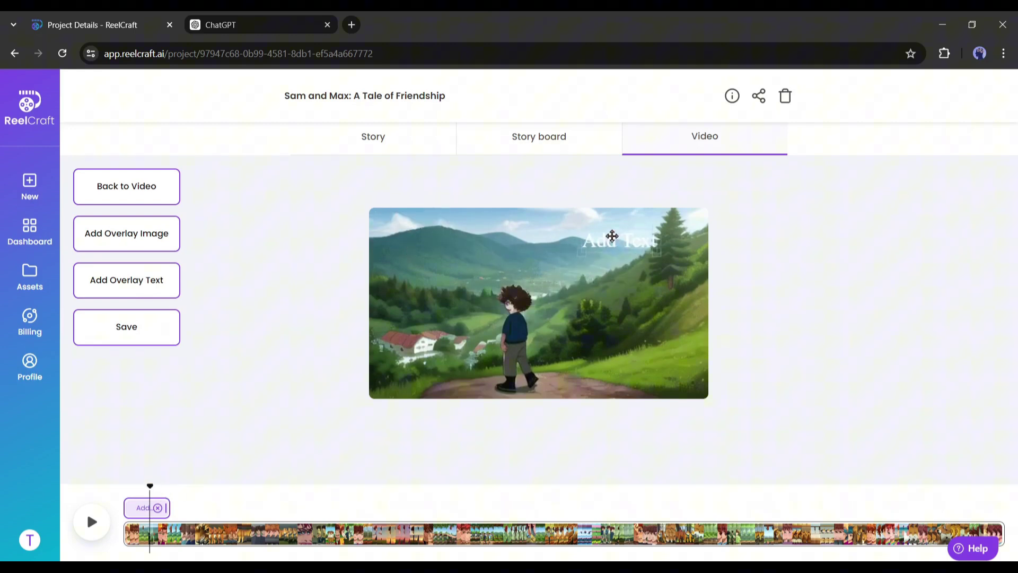
{"action": "left_click", "coordinate": [608, 365]}
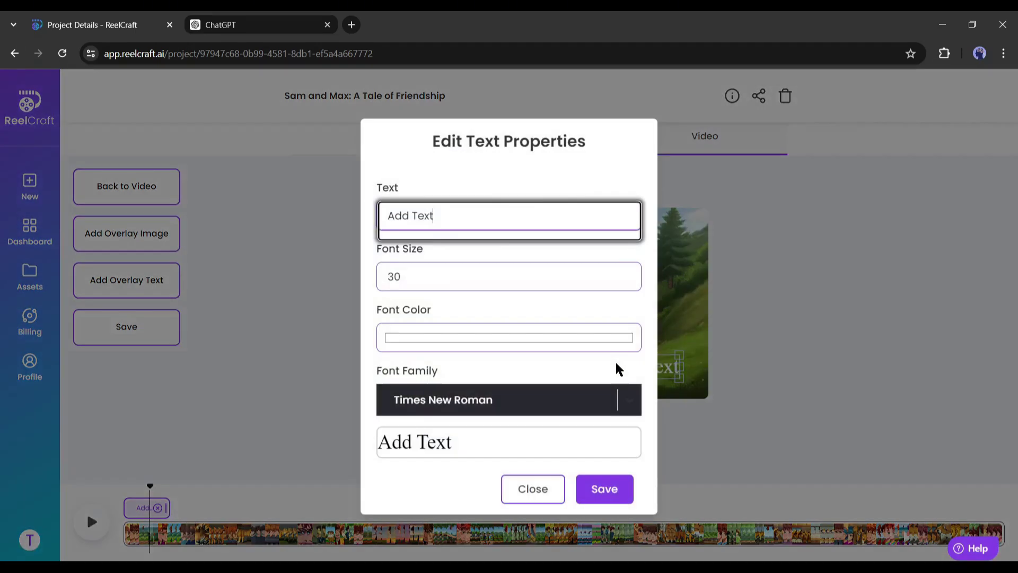
{"action": "triple_click", "coordinate": [465, 216]}
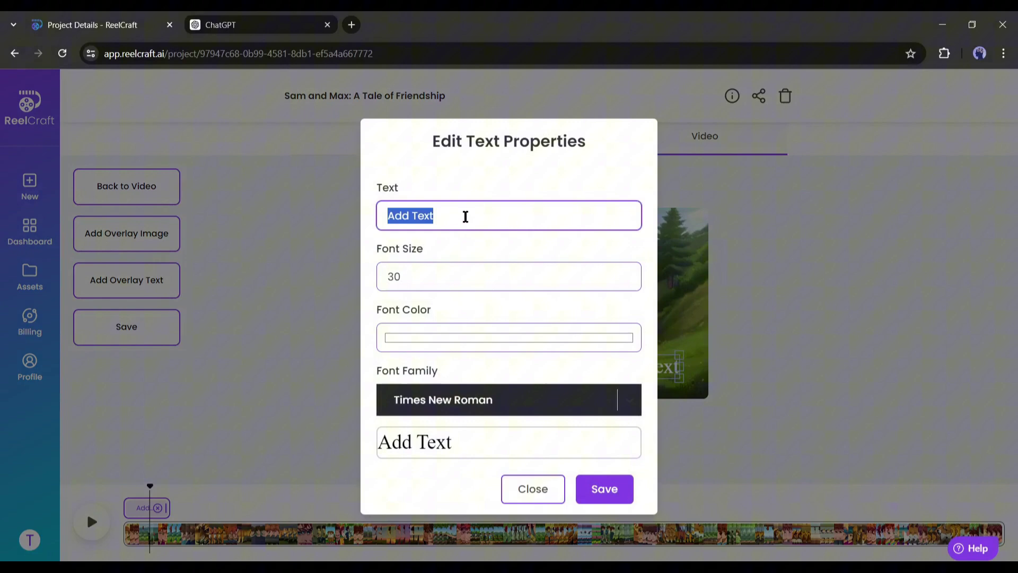
{"action": "type", "text": "AI Lockup"}
{"action": "double_click", "coordinate": [461, 278]}
{"action": "type", "text": "35"}
Make the overlay text bright yellow in Amaranth font, save, and reposition its timeline clip.
{"action": "left_click", "coordinate": [466, 337]}
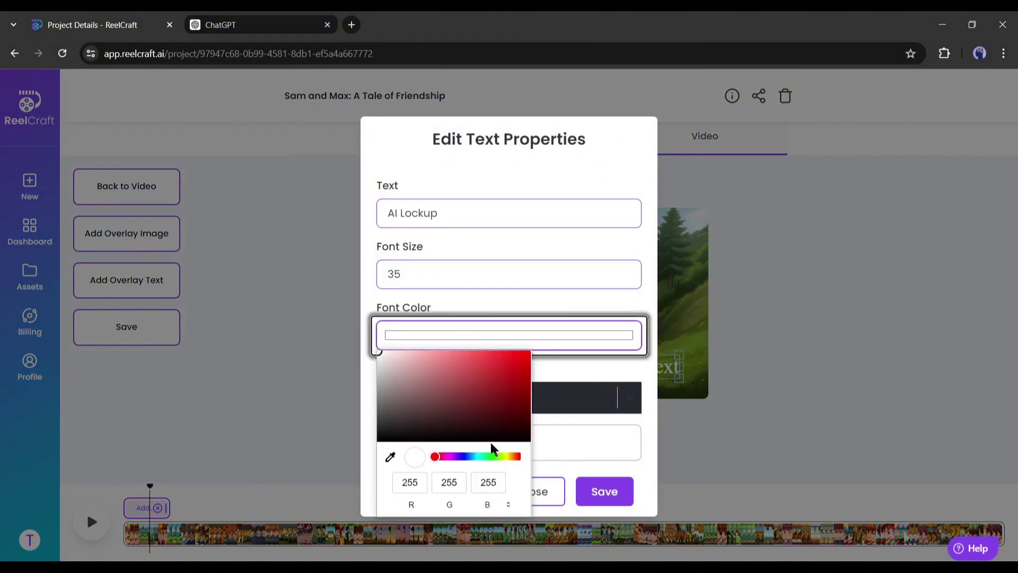
{"action": "left_click", "coordinate": [507, 455]}
{"action": "left_click_drag", "start_coordinate": [514, 366], "coordinate": [572, 325]}
{"action": "left_click", "coordinate": [472, 408]}
{"action": "left_click", "coordinate": [472, 403]}
{"action": "scroll", "coordinate": [422, 498], "scroll_direction": "down", "scroll_amount": 15}
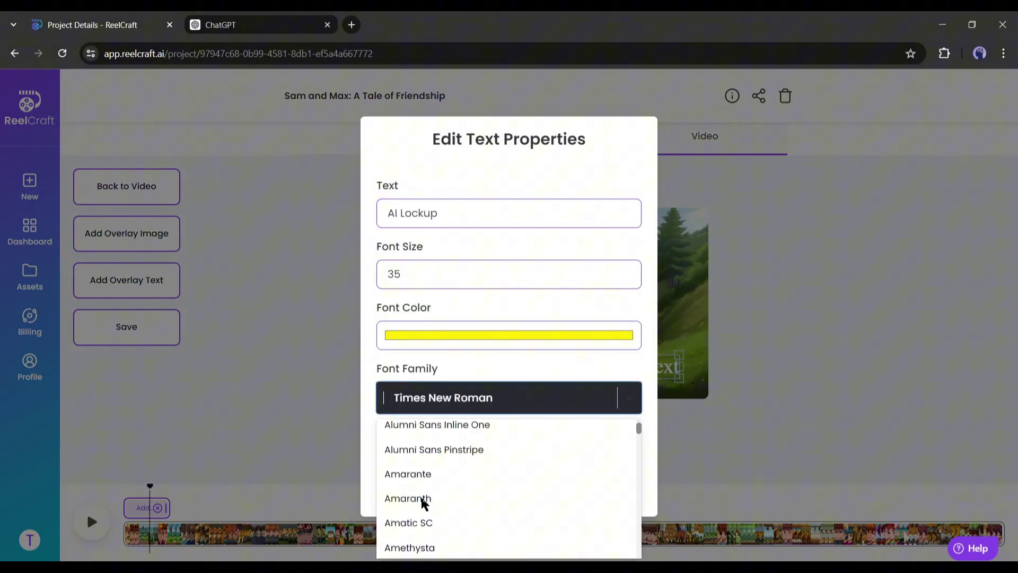
{"action": "left_click", "coordinate": [423, 497]}
{"action": "left_click", "coordinate": [605, 492]}
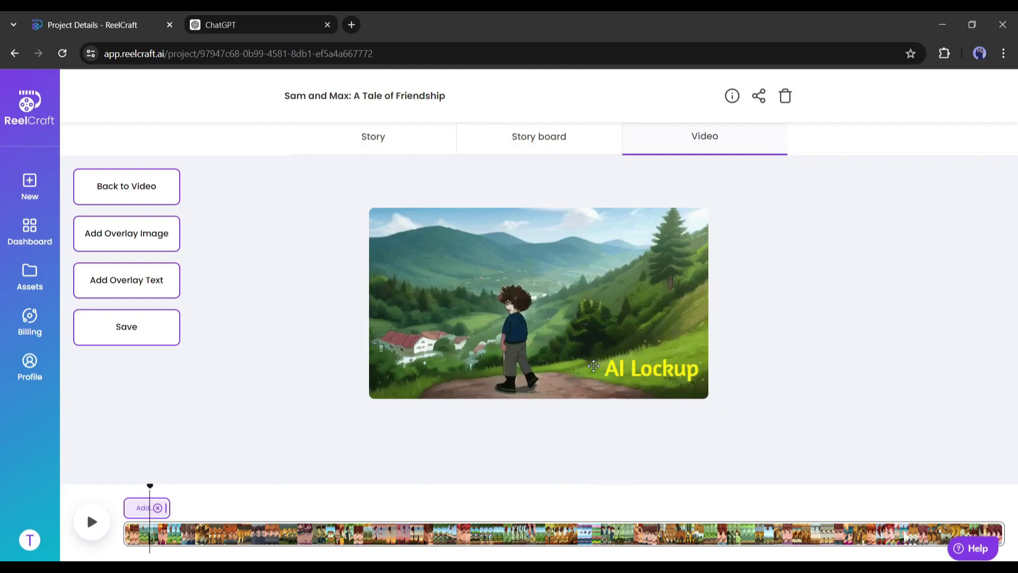
{"action": "left_click_drag", "start_coordinate": [164, 508], "coordinate": [279, 504]}
{"action": "left_click", "coordinate": [119, 180]}
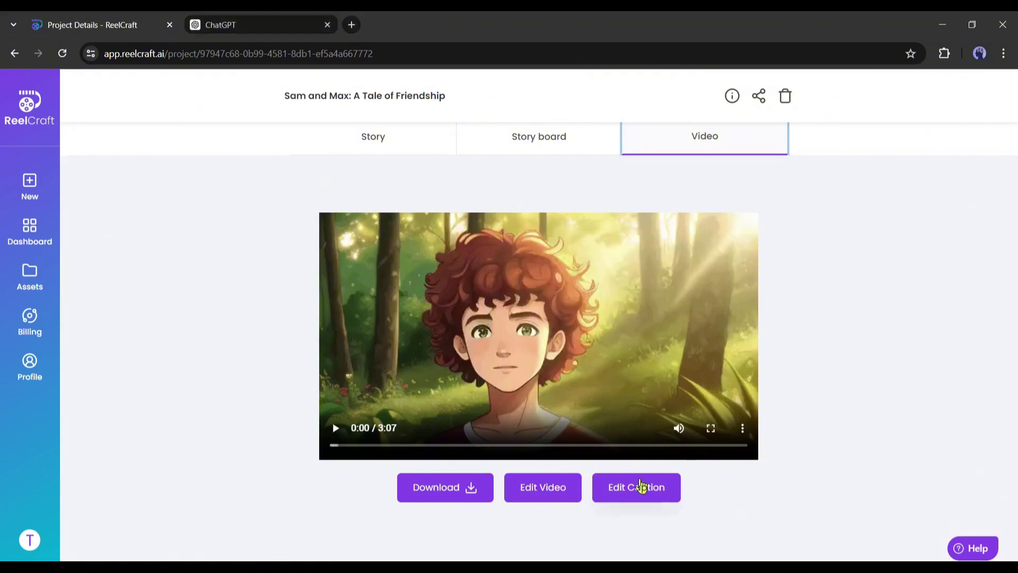
Set caption alignment to Bottom and review the caption wording.
{"action": "left_click", "coordinate": [640, 487]}
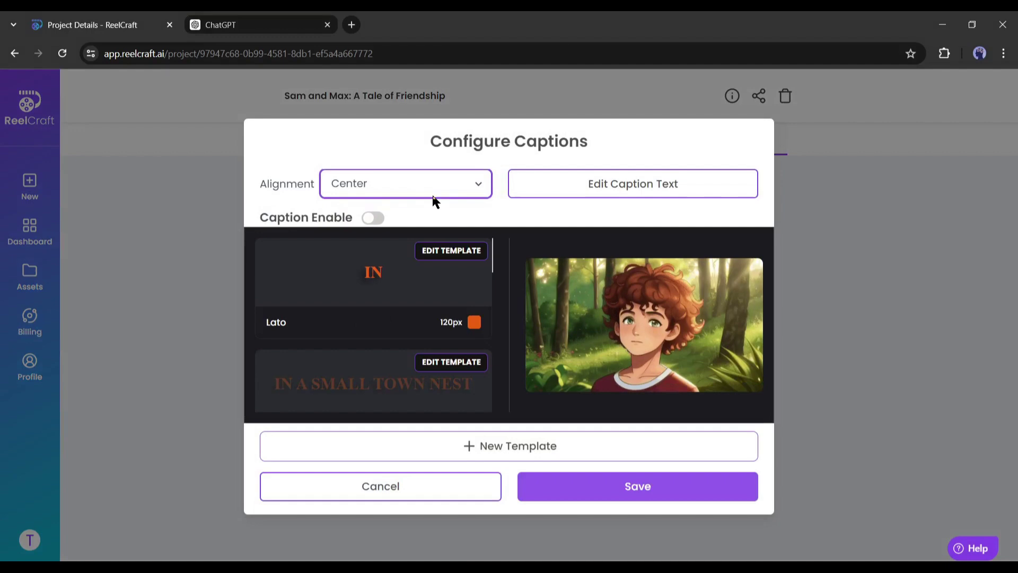
{"action": "left_click", "coordinate": [470, 194]}
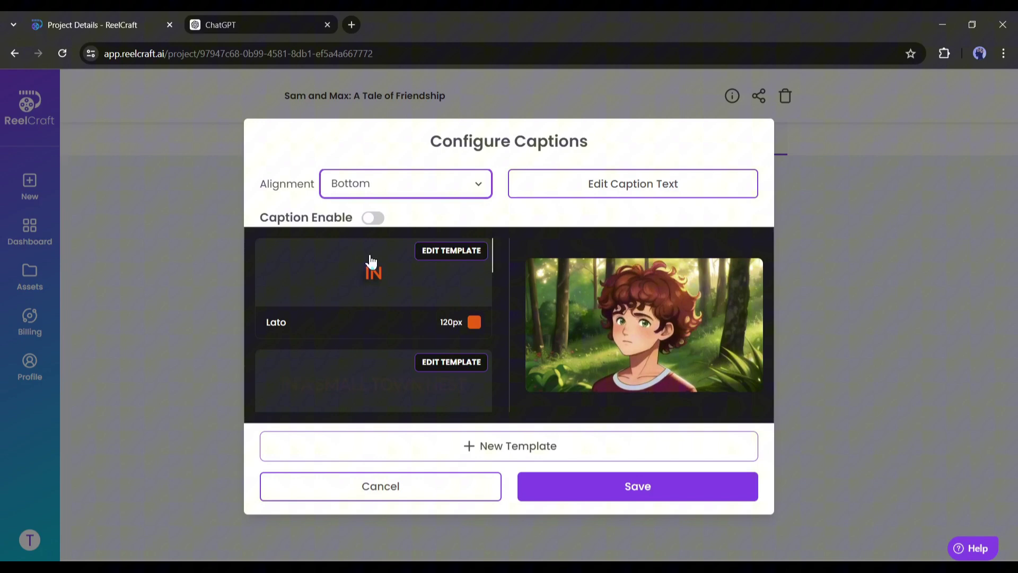
{"action": "left_click", "coordinate": [369, 258]}
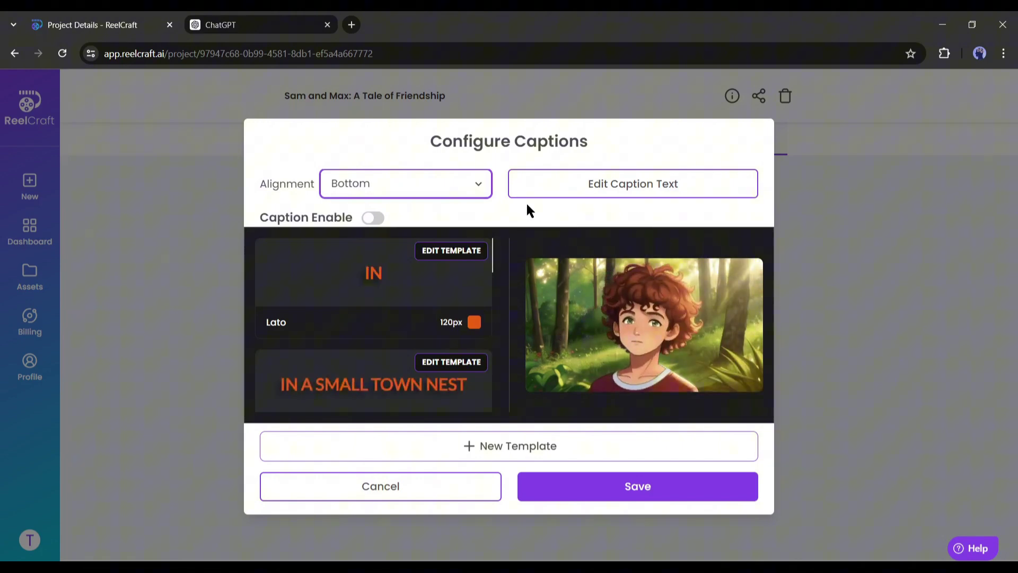
{"action": "left_click", "coordinate": [635, 188]}
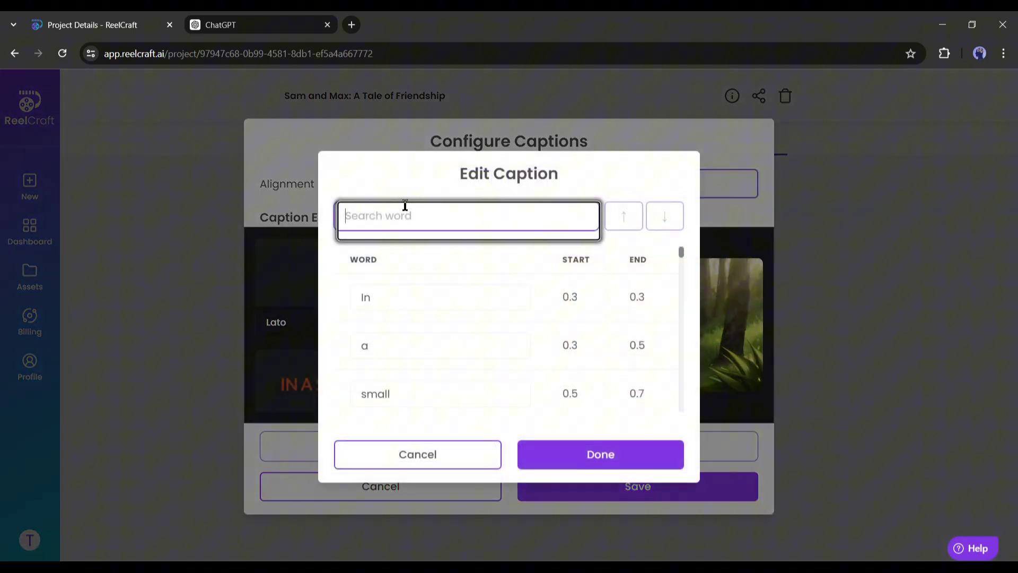
{"action": "scroll", "coordinate": [403, 319], "scroll_direction": "down", "scroll_amount": 12}
{"action": "scroll", "coordinate": [403, 345], "scroll_direction": "down", "scroll_amount": 3}
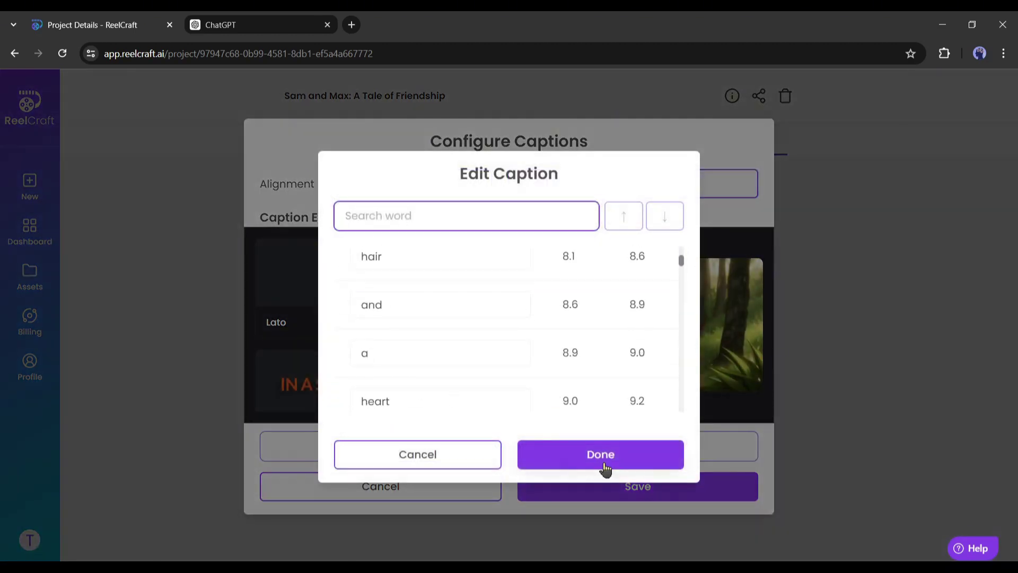
{"action": "left_click", "coordinate": [603, 463]}
Edit and save the Happy Monkey caption template, then apply the caption settings to the video.
{"action": "scroll", "coordinate": [340, 308], "scroll_direction": "down", "scroll_amount": 2}
{"action": "scroll", "coordinate": [350, 329], "scroll_direction": "up", "scroll_amount": 1}
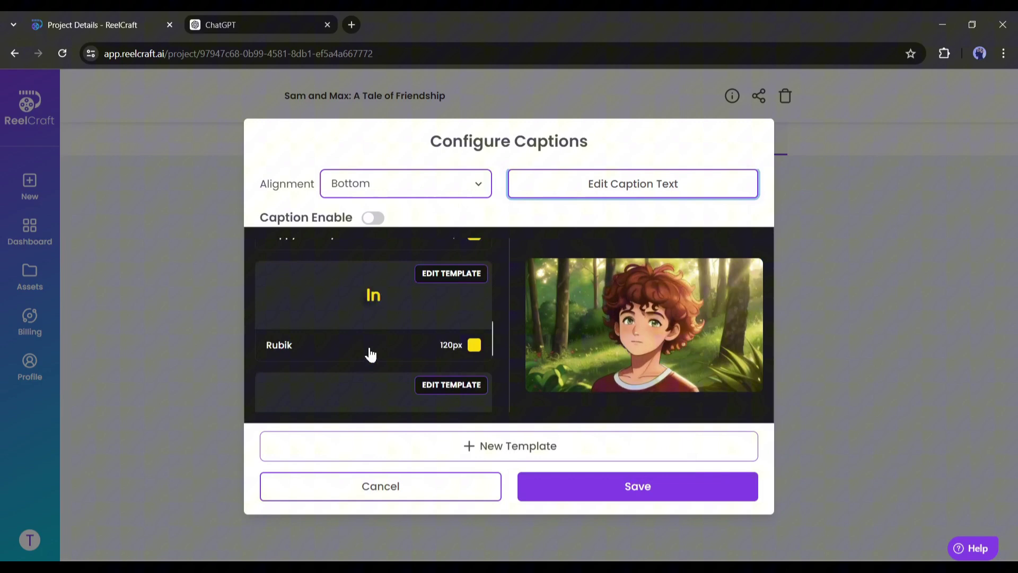
{"action": "left_click", "coordinate": [453, 273]}
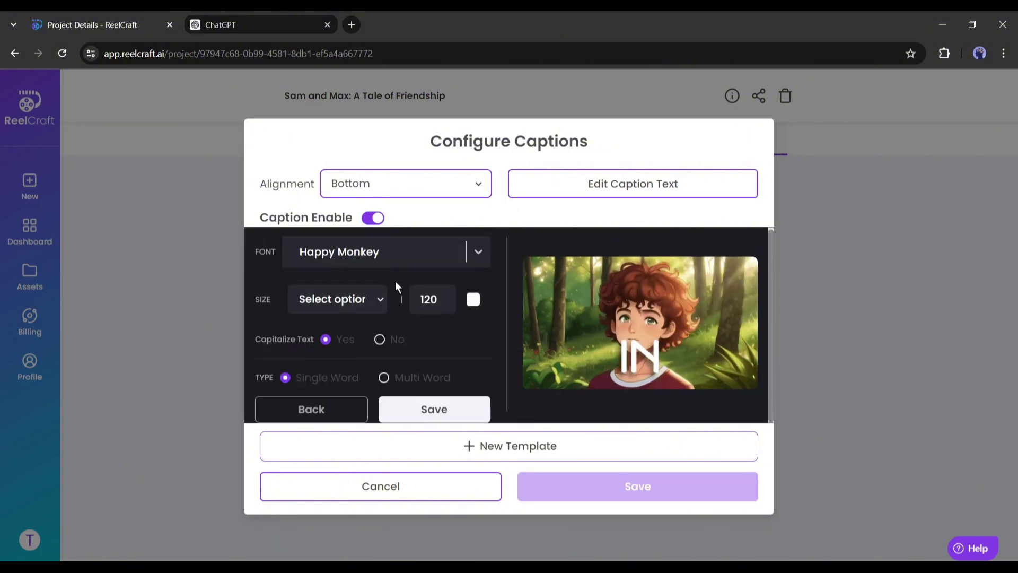
{"action": "left_click", "coordinate": [412, 408]}
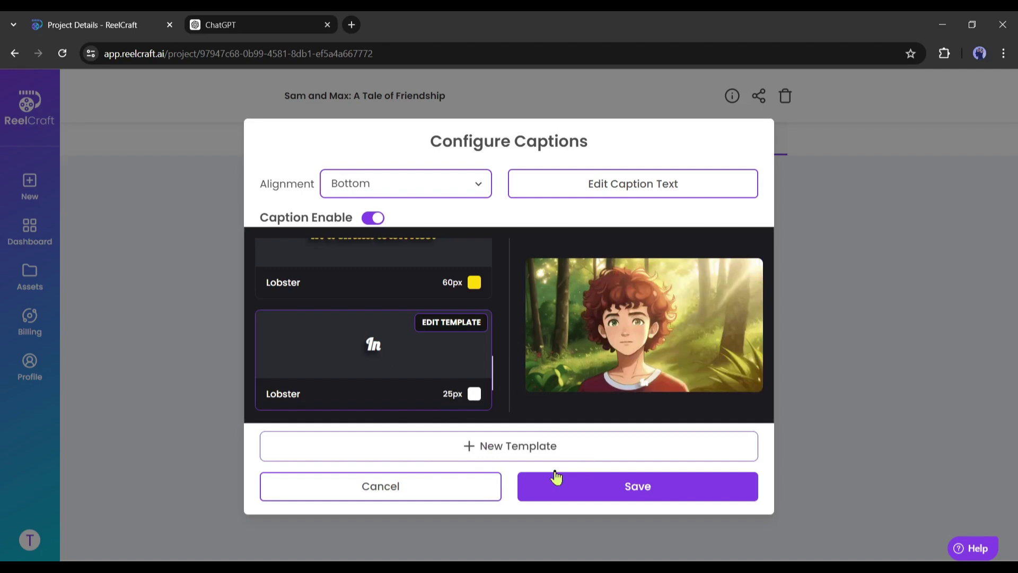
{"action": "left_click", "coordinate": [591, 494]}
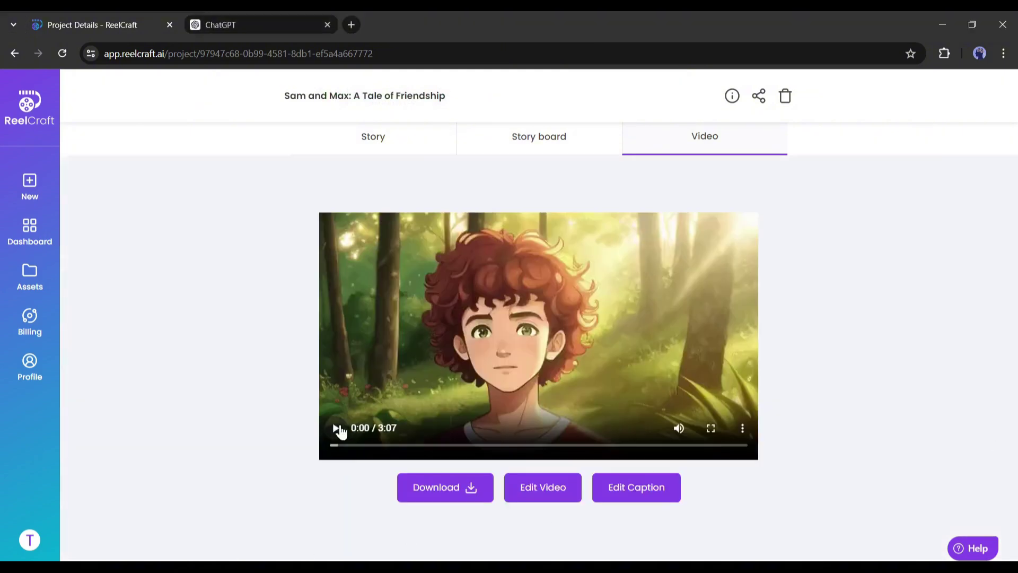
Play and pause the captioned video preview, then download the 3:07 video.
{"action": "left_click", "coordinate": [336, 427]}
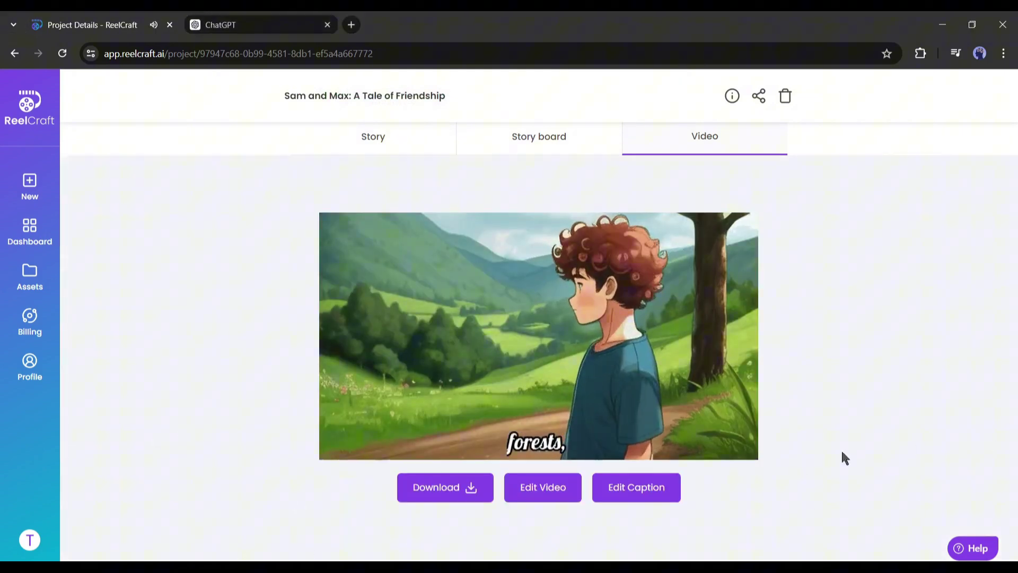
{"action": "left_click", "coordinate": [335, 427]}
{"action": "left_click", "coordinate": [472, 488]}
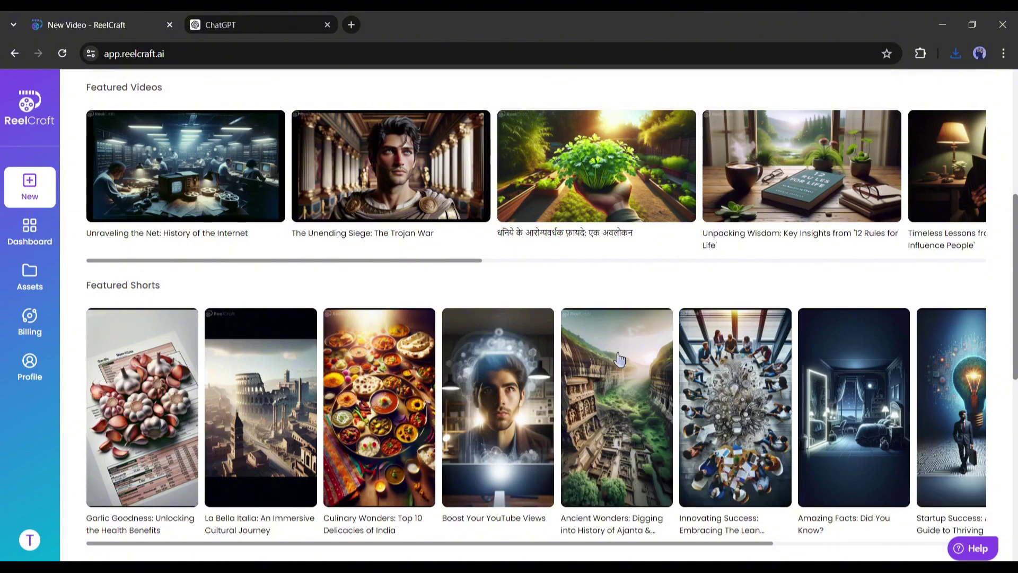
Review the pricing plans, highlighting the Basic plan description and the Pro plan's included features.
{"action": "scroll", "coordinate": [618, 359], "scroll_direction": "down", "scroll_amount": 6}
{"action": "scroll", "coordinate": [749, 398], "scroll_direction": "up", "scroll_amount": 10}
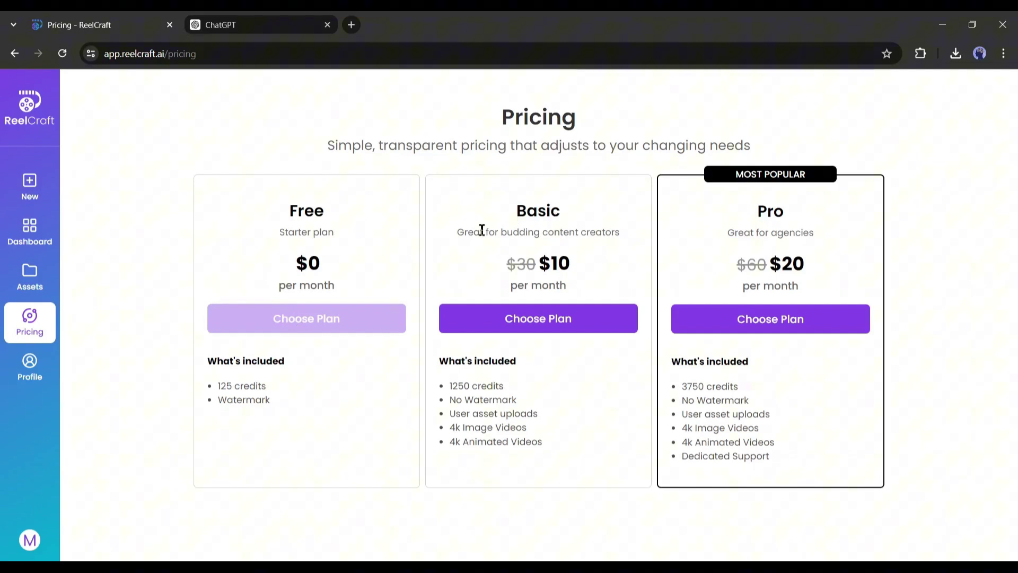
{"action": "left_click", "coordinate": [597, 287]}
{"action": "left_click_drag", "start_coordinate": [484, 207], "coordinate": [598, 229]}
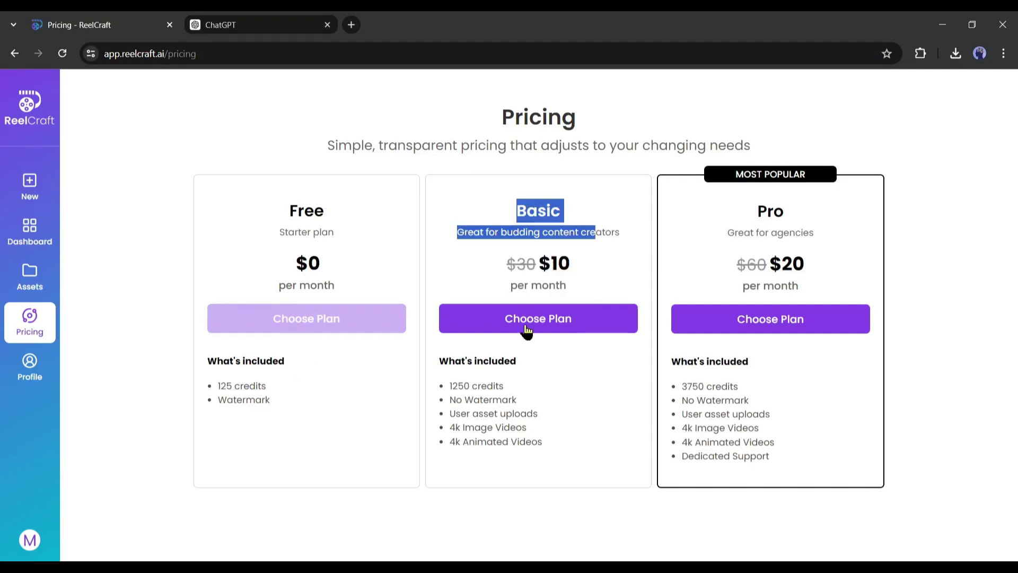
{"action": "left_click", "coordinate": [555, 402]}
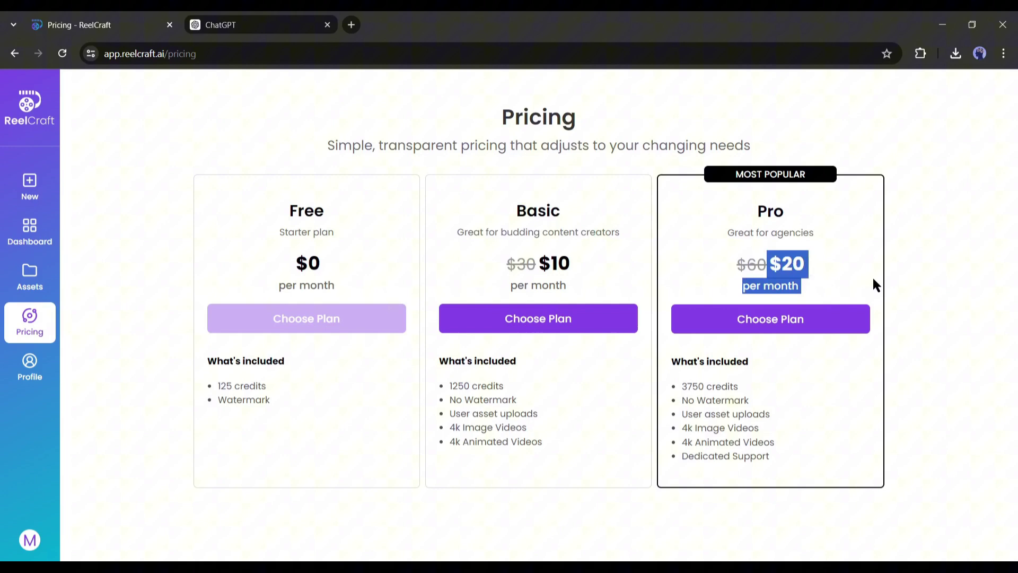
{"action": "left_click_drag", "start_coordinate": [676, 371], "coordinate": [832, 452]}
{"action": "left_click", "coordinate": [831, 452]}
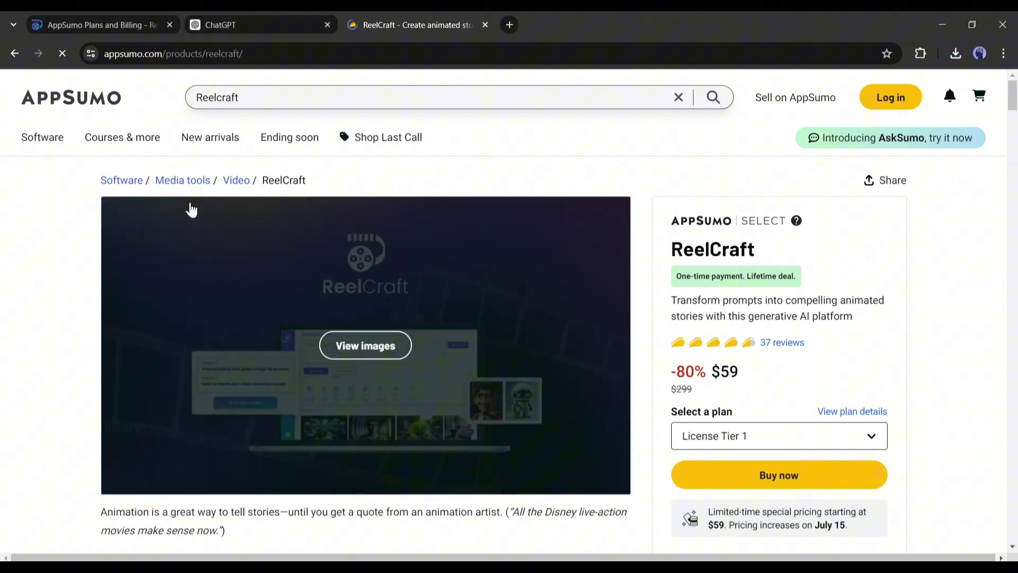
{"action": "scroll", "coordinate": [847, 240], "scroll_direction": "down", "scroll_amount": 10}
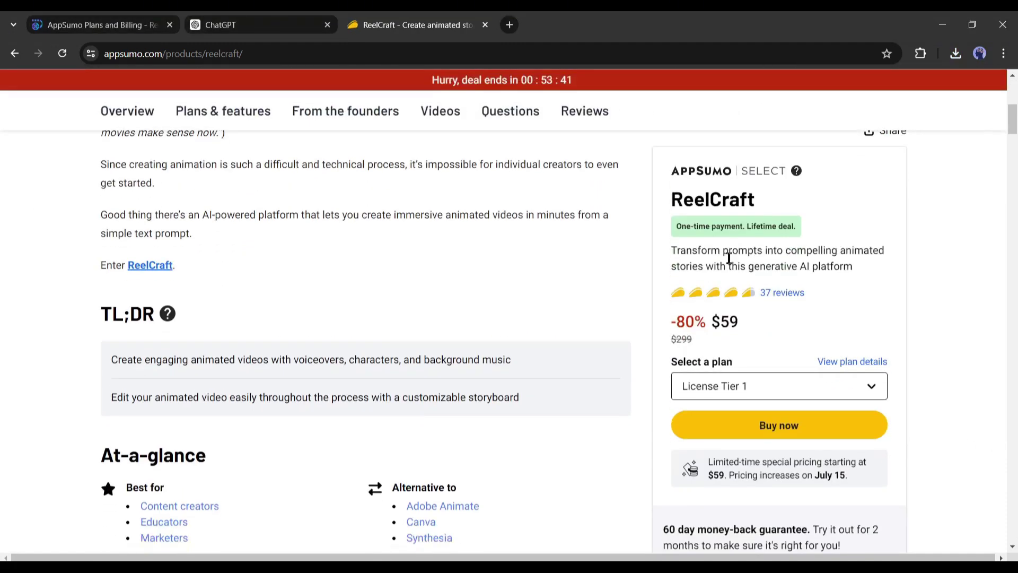
{"action": "scroll", "coordinate": [742, 326], "scroll_direction": "down", "scroll_amount": 3}
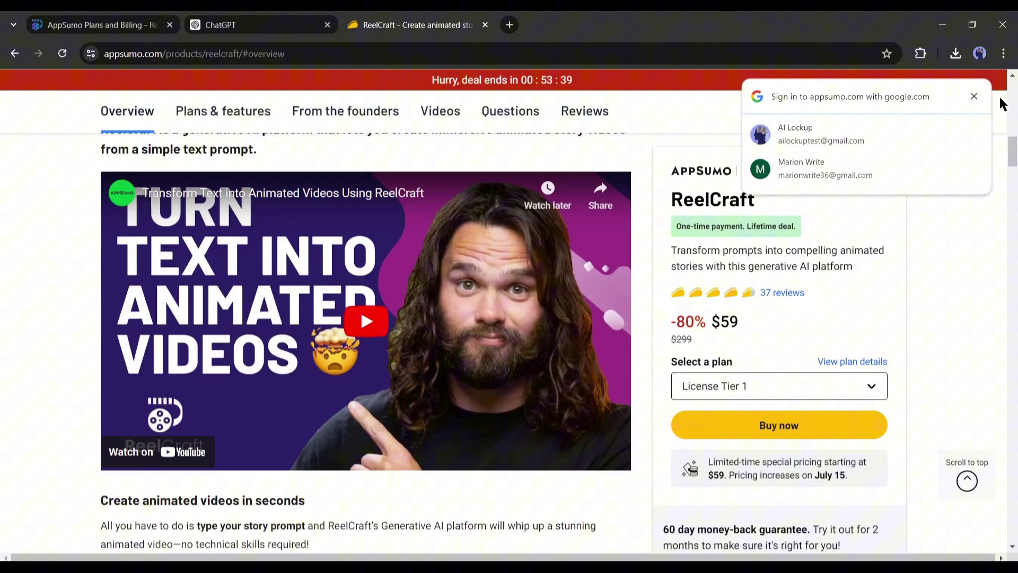
{"action": "left_click", "coordinate": [976, 96]}
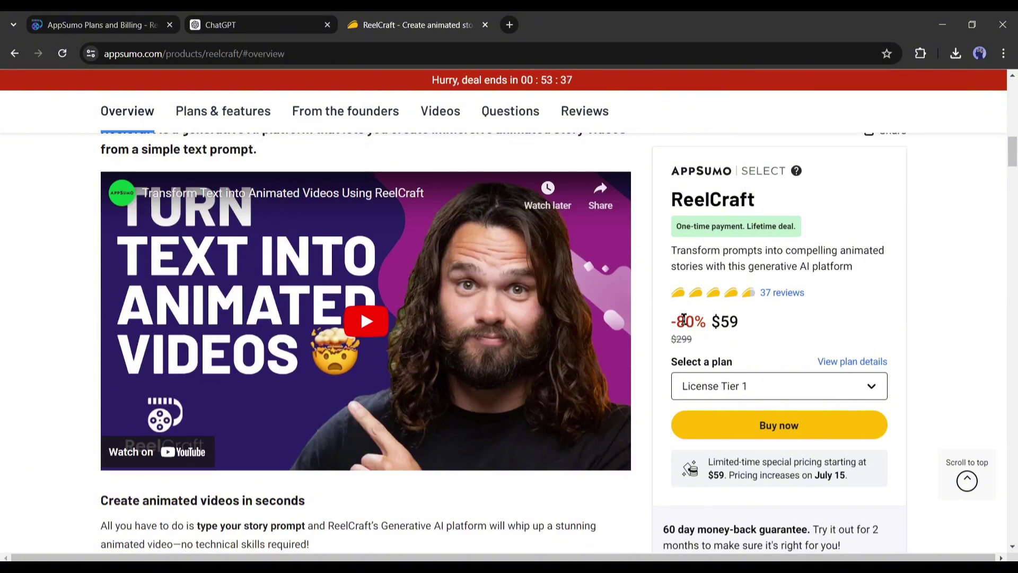
{"action": "scroll", "coordinate": [802, 320], "scroll_direction": "down", "scroll_amount": 1}
{"action": "scroll", "coordinate": [801, 320], "scroll_direction": "down", "scroll_amount": 14}
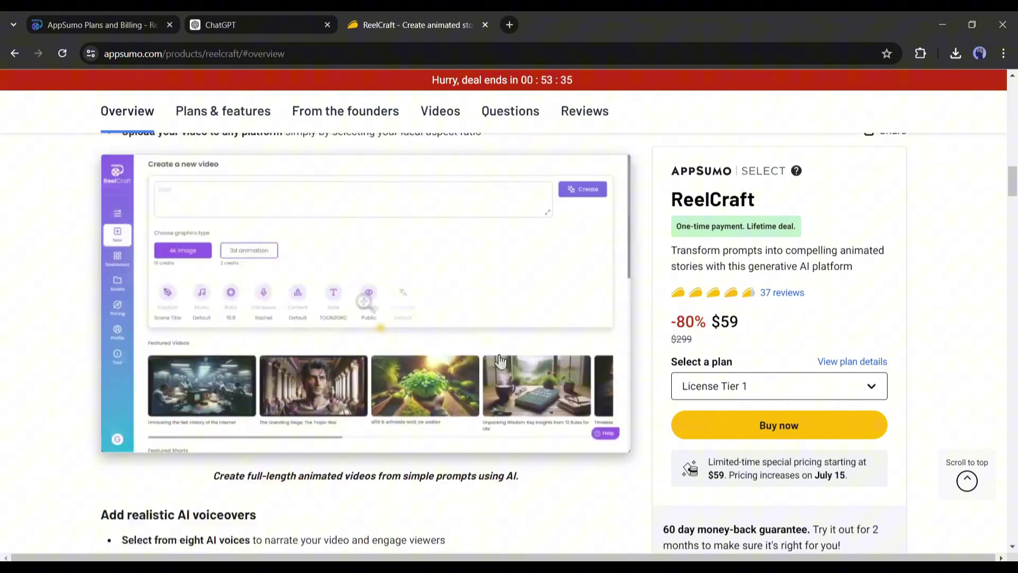
{"action": "scroll", "coordinate": [411, 339], "scroll_direction": "down", "scroll_amount": 16}
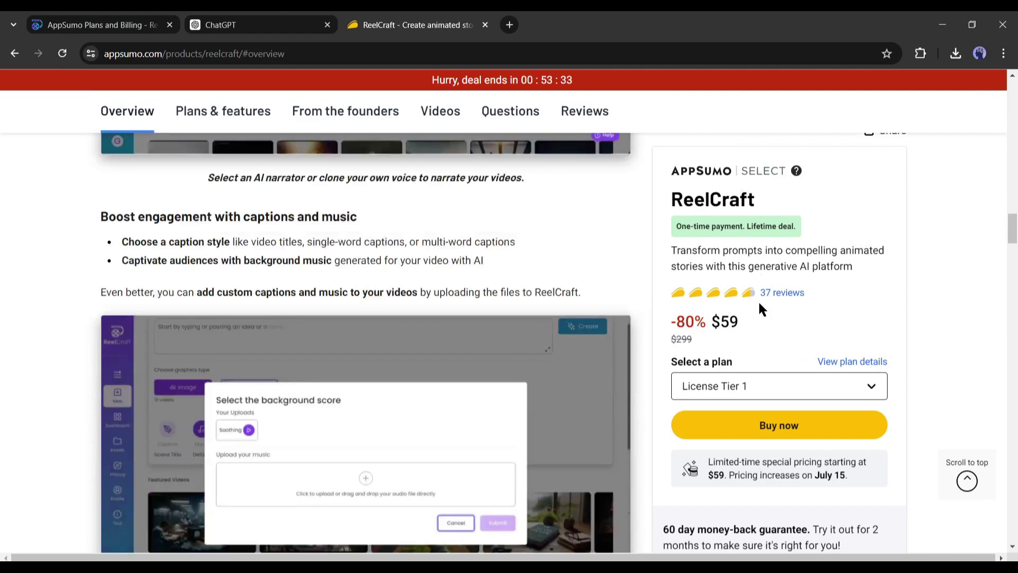
{"action": "scroll", "coordinate": [569, 329], "scroll_direction": "down", "scroll_amount": 11}
{"action": "scroll", "coordinate": [753, 314], "scroll_direction": "up", "scroll_amount": 20}
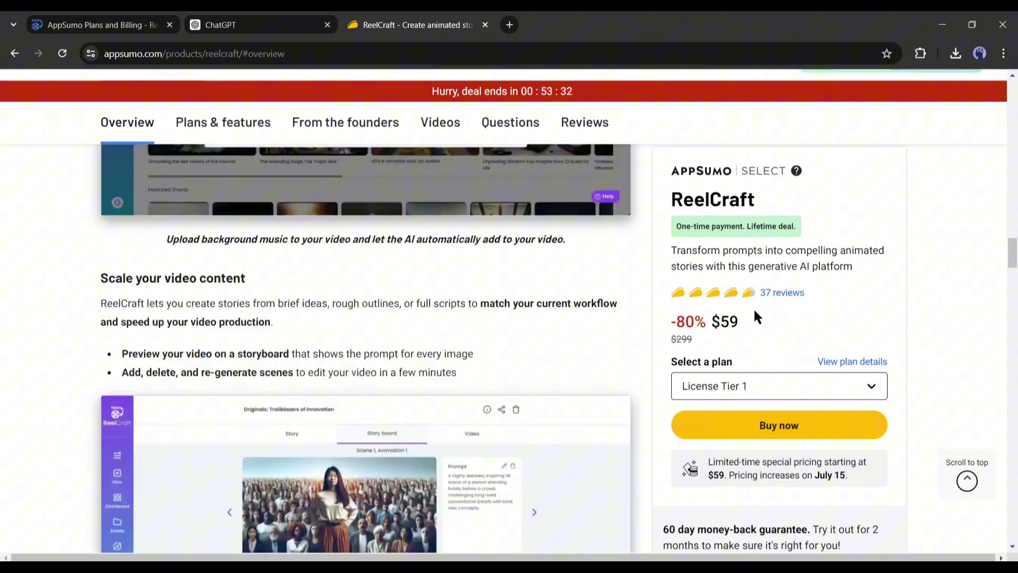
{"action": "scroll", "coordinate": [753, 316], "scroll_direction": "up", "scroll_amount": 14}
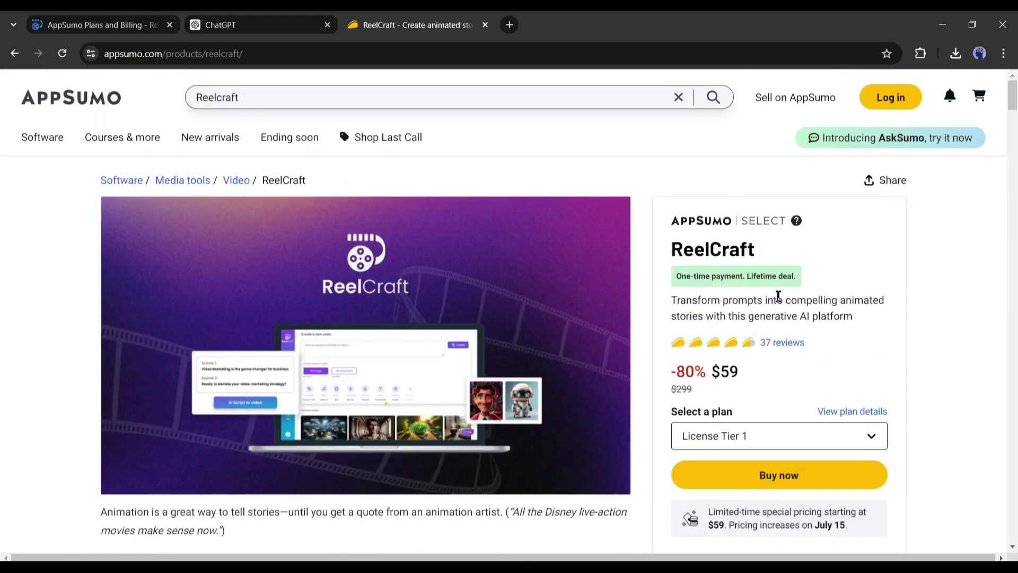
{"action": "left_click", "coordinate": [869, 271]}
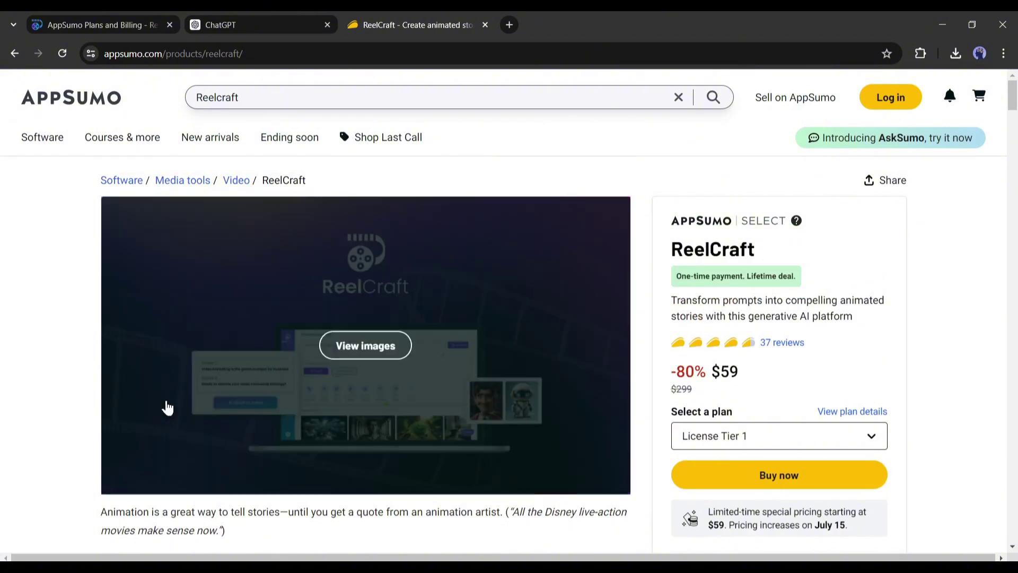